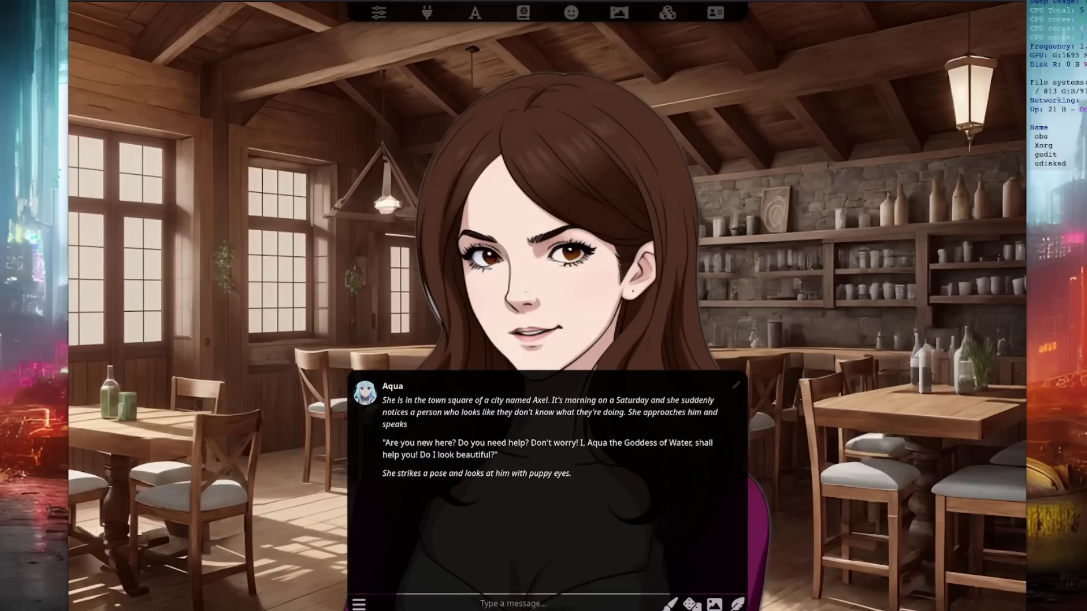
# Step: Look through the Aqua group's member settings, the World Info options and the User Settings
pyautogui.click(715, 12)
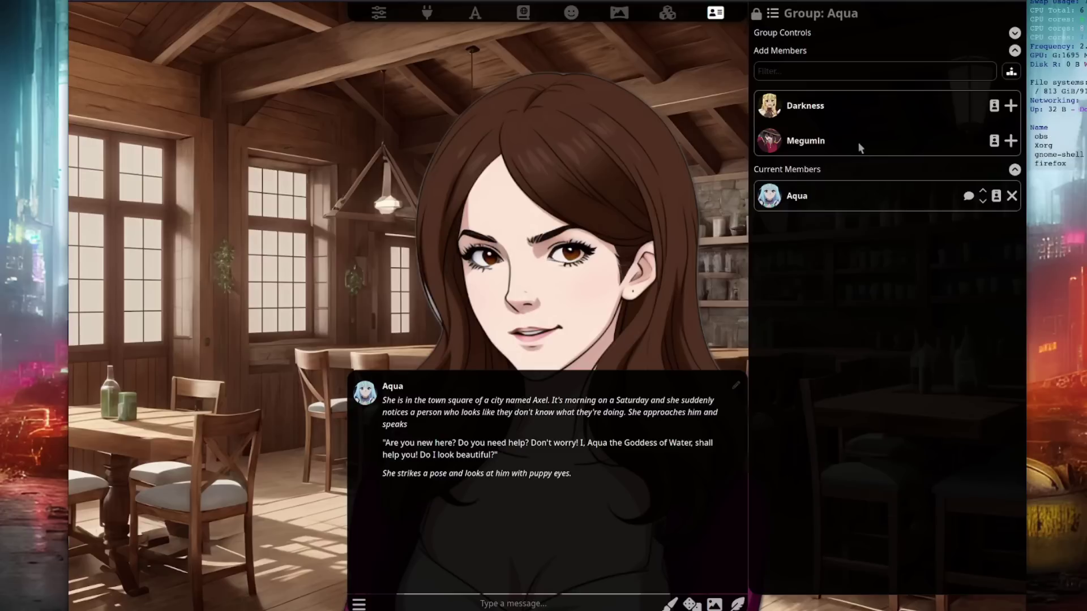
pyautogui.click(715, 12)
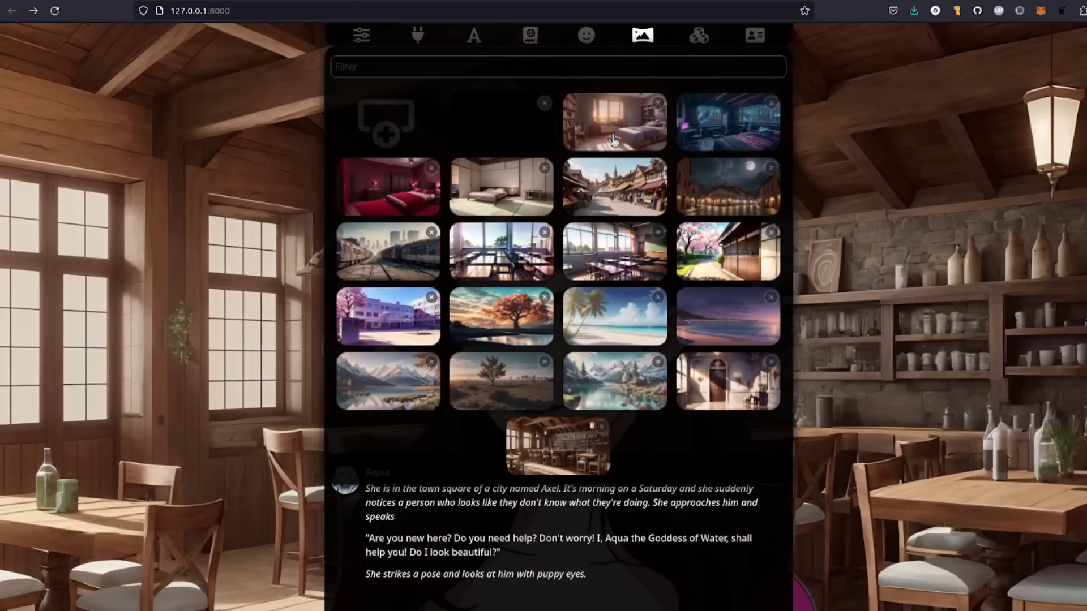
pyautogui.click(474, 37)
pyautogui.click(531, 36)
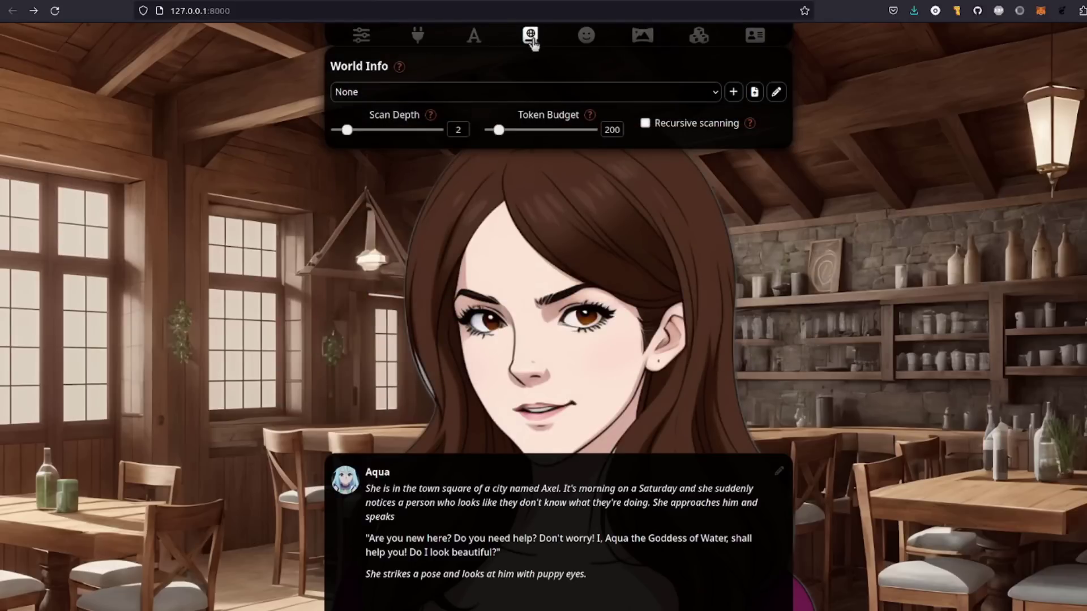
pyautogui.click(586, 36)
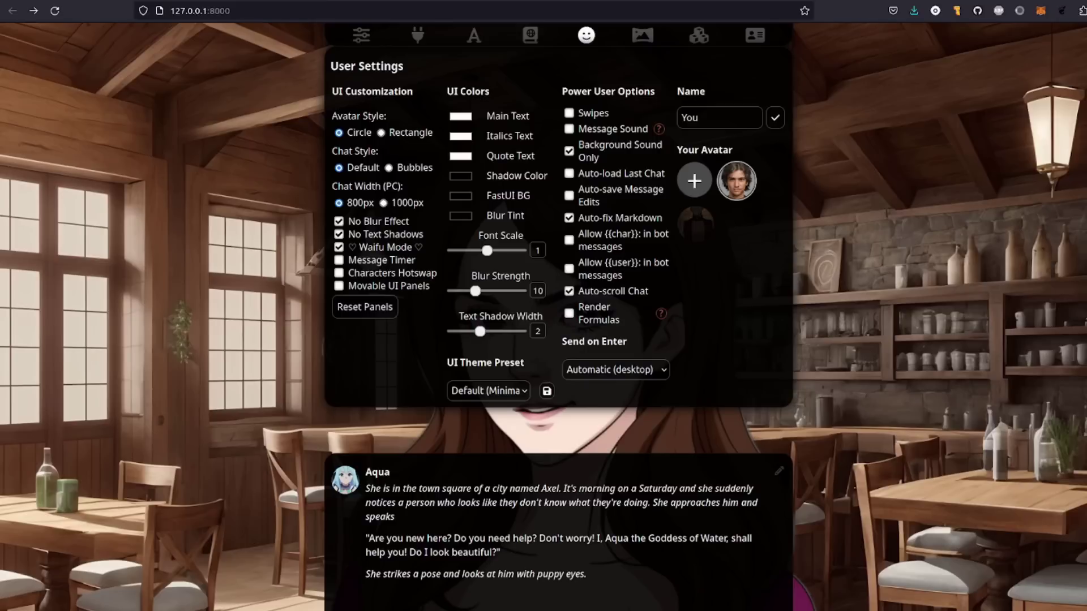
pyautogui.press('Escape')
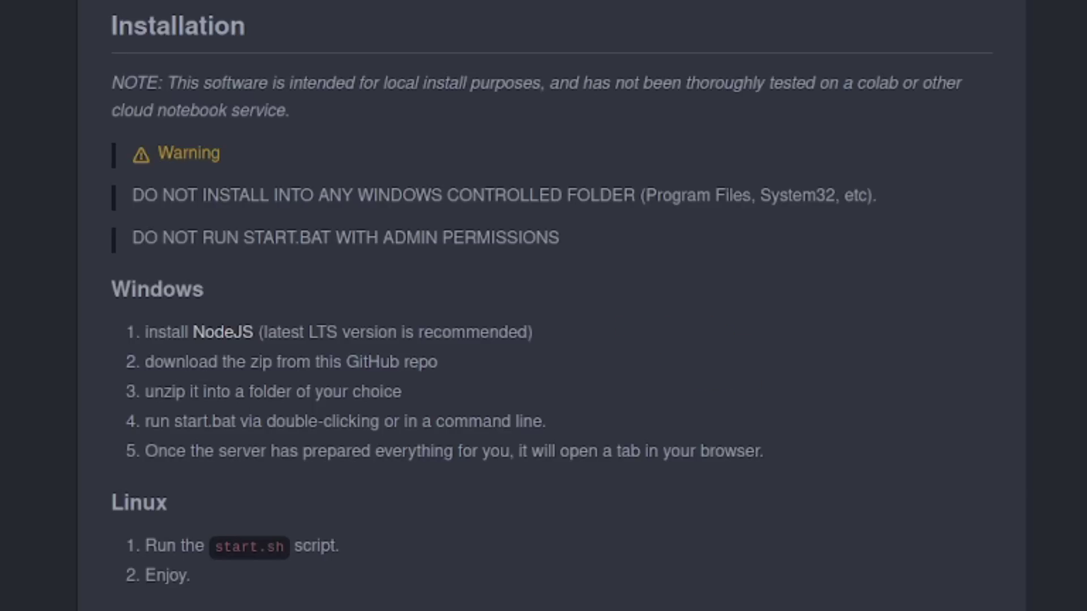
# Step: Open the NodeJS link from the Windows installation instructions in a new tab, view its download page and return
pyautogui.rightClick(211, 337)
pyautogui.click(240, 360)
pyautogui.hotkey('ctrl', 'Tab')
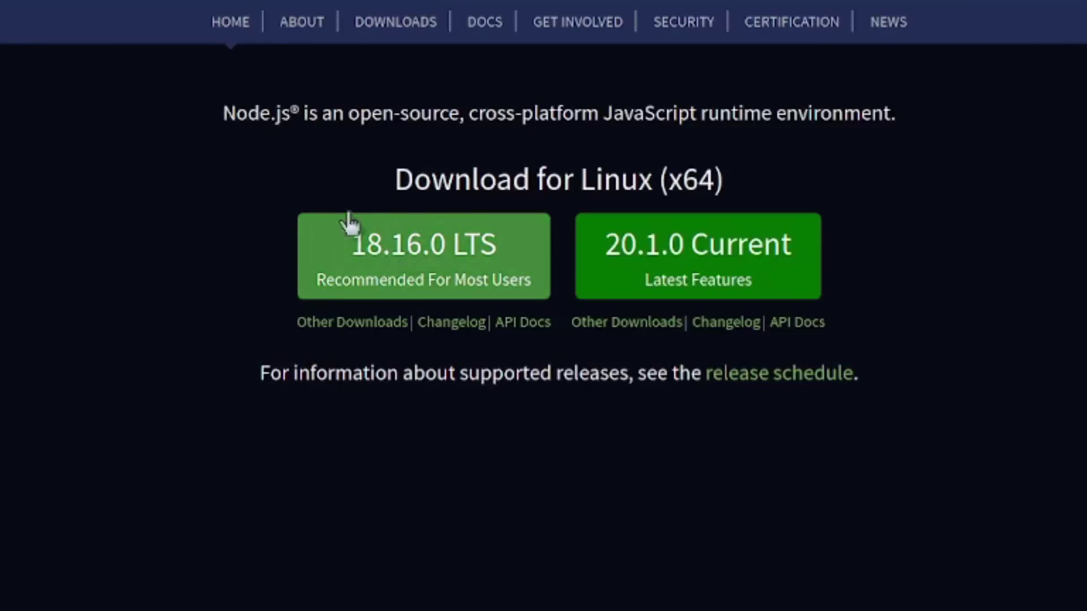
pyautogui.hotkey('ctrl', 'shift', 'Tab')
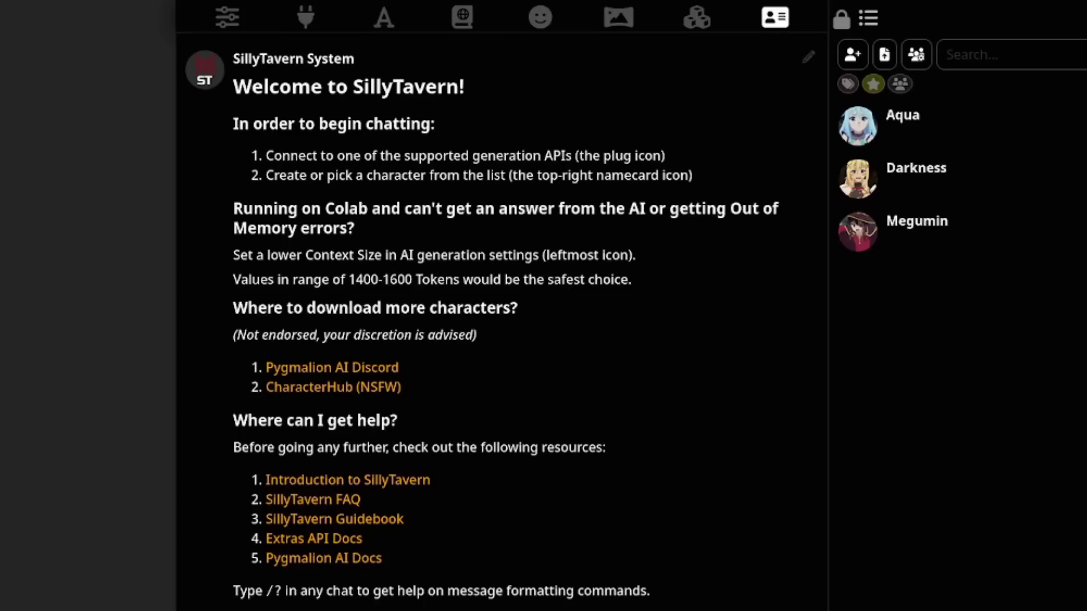
pyautogui.click(306, 23)
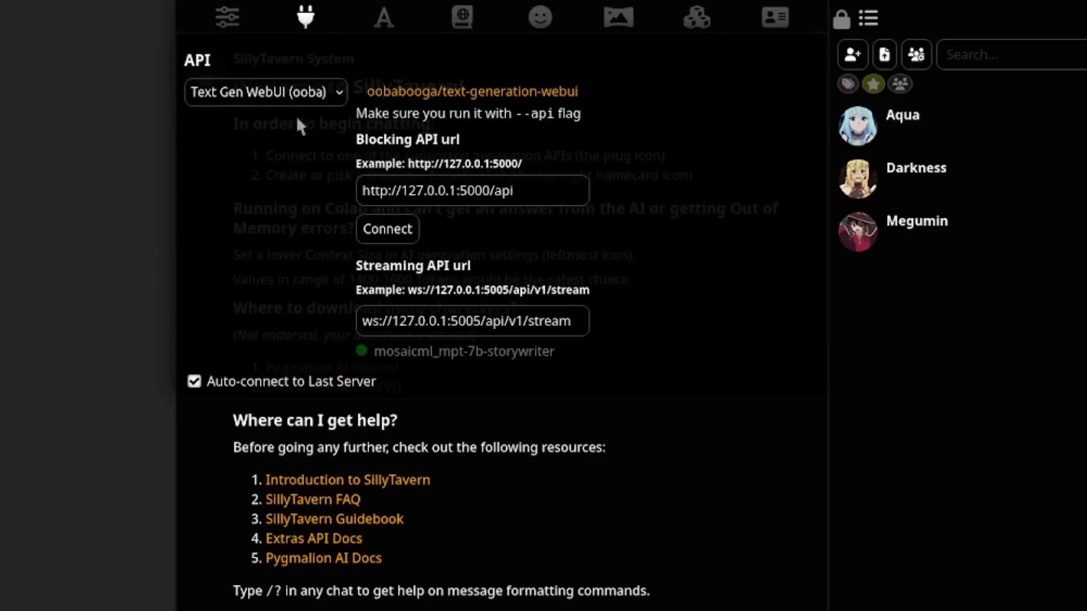
pyautogui.click(328, 102)
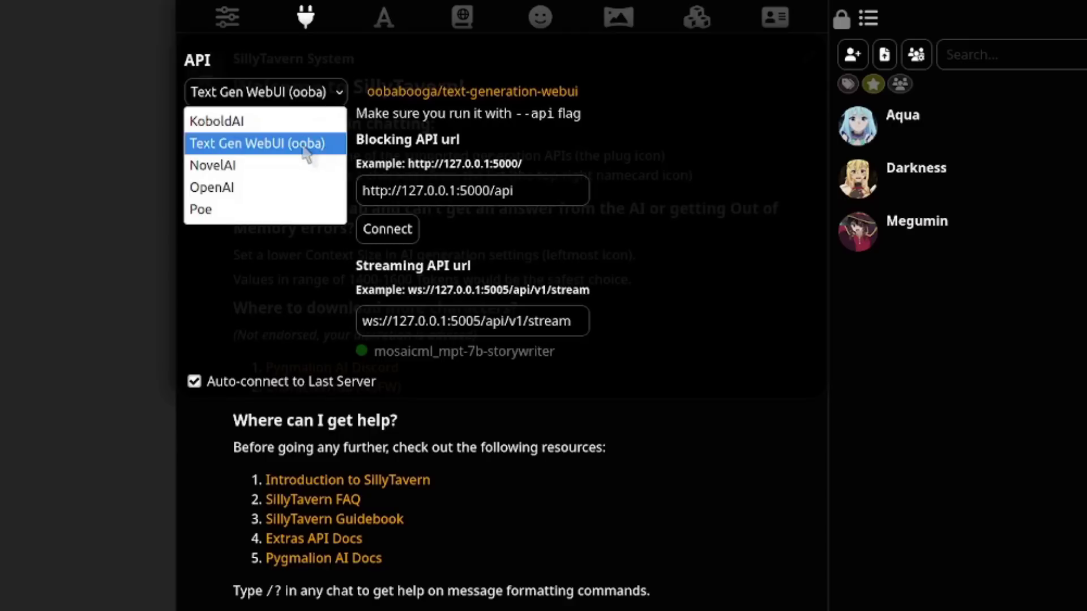
pyautogui.click(280, 146)
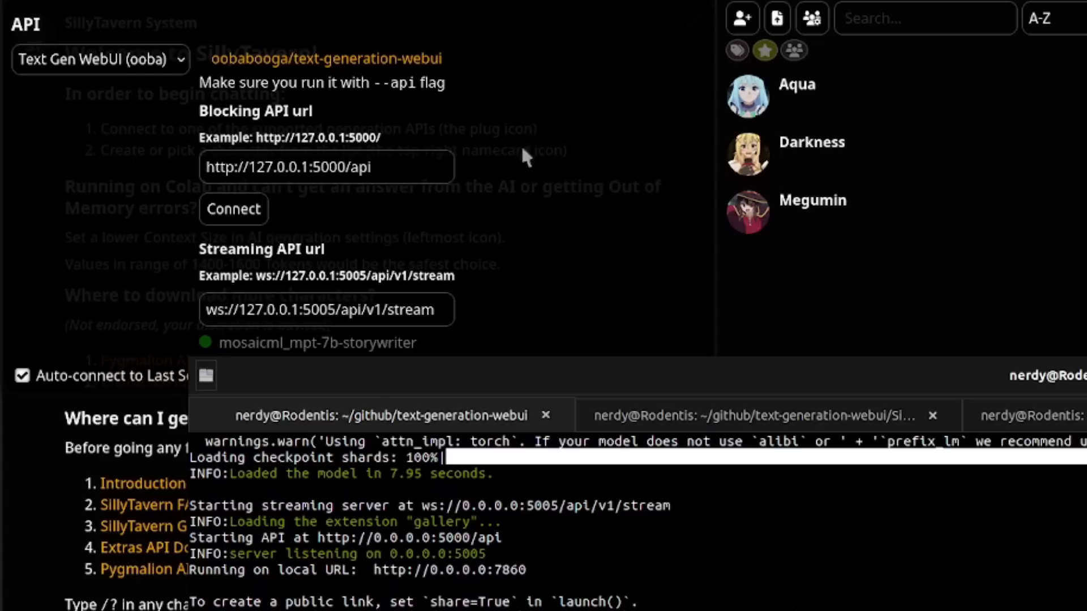
pyautogui.click(243, 210)
pyautogui.click(613, 218)
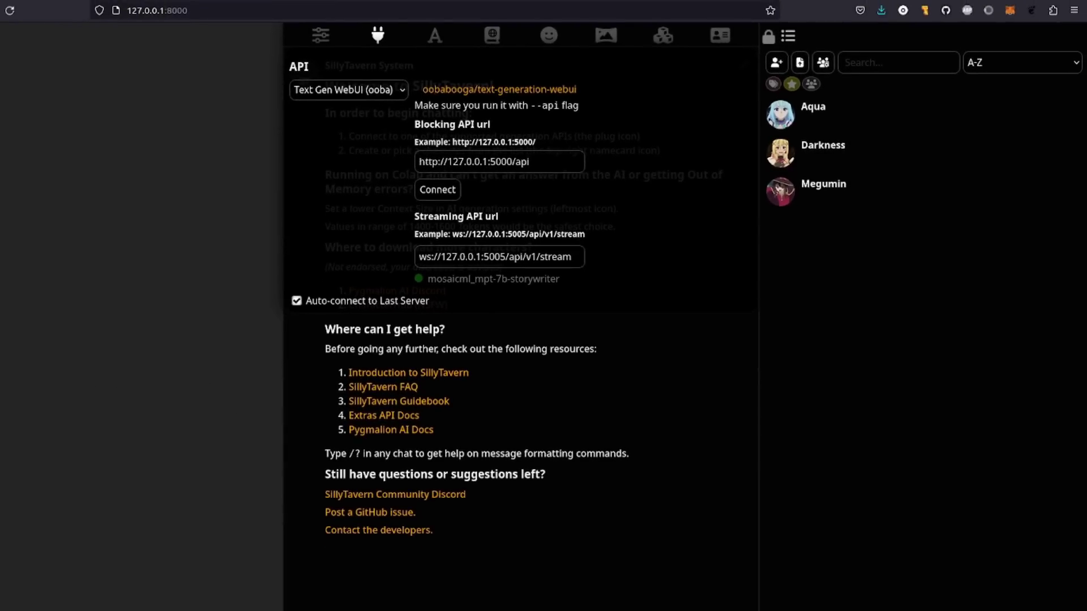
# Step: Open a chat with the Darkness character from the character list and close the character details
pyautogui.click(721, 38)
pyautogui.click(721, 38)
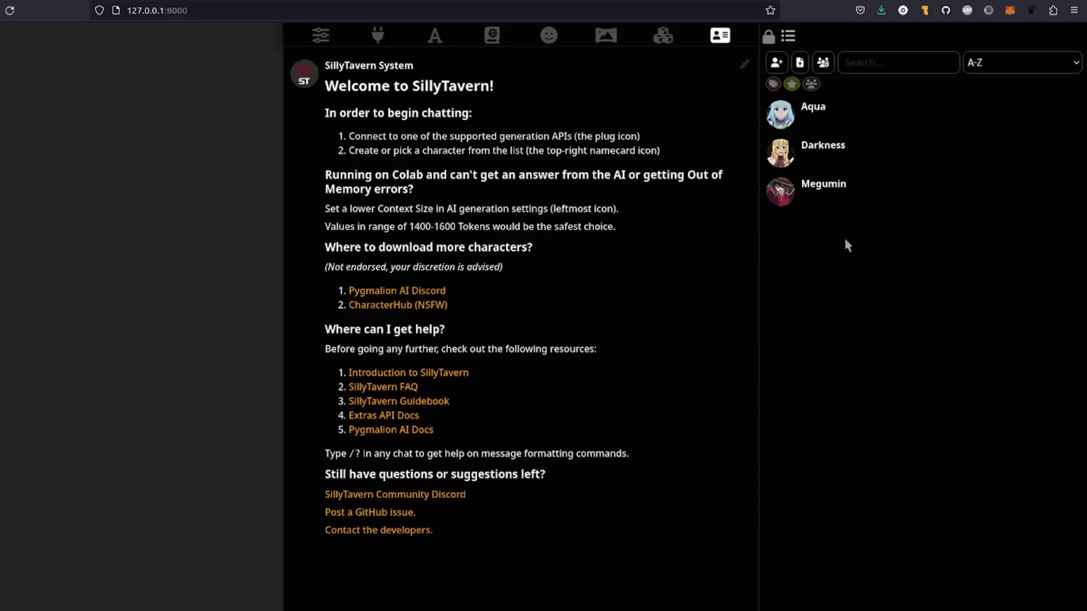
pyautogui.click(819, 154)
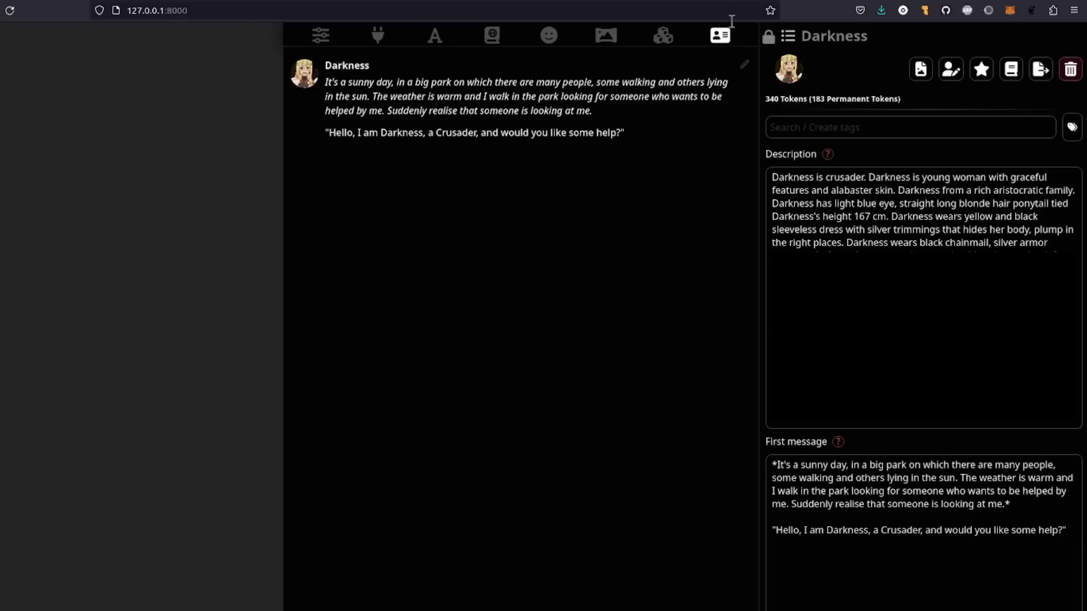
pyautogui.click(720, 38)
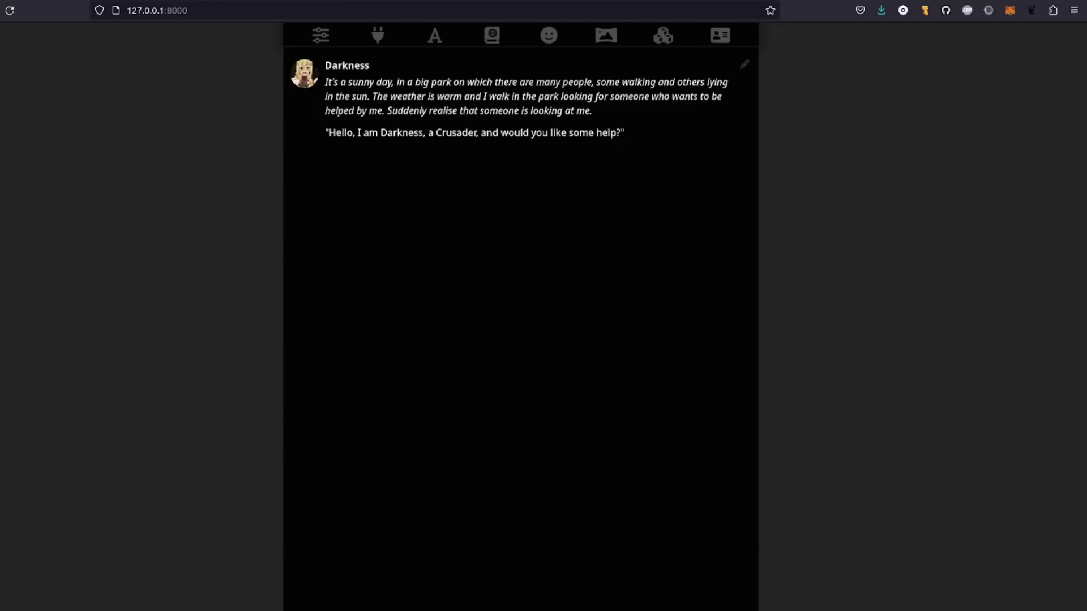
# Step: Send the message "Hello" to Darkness
pyautogui.click(554, 595)
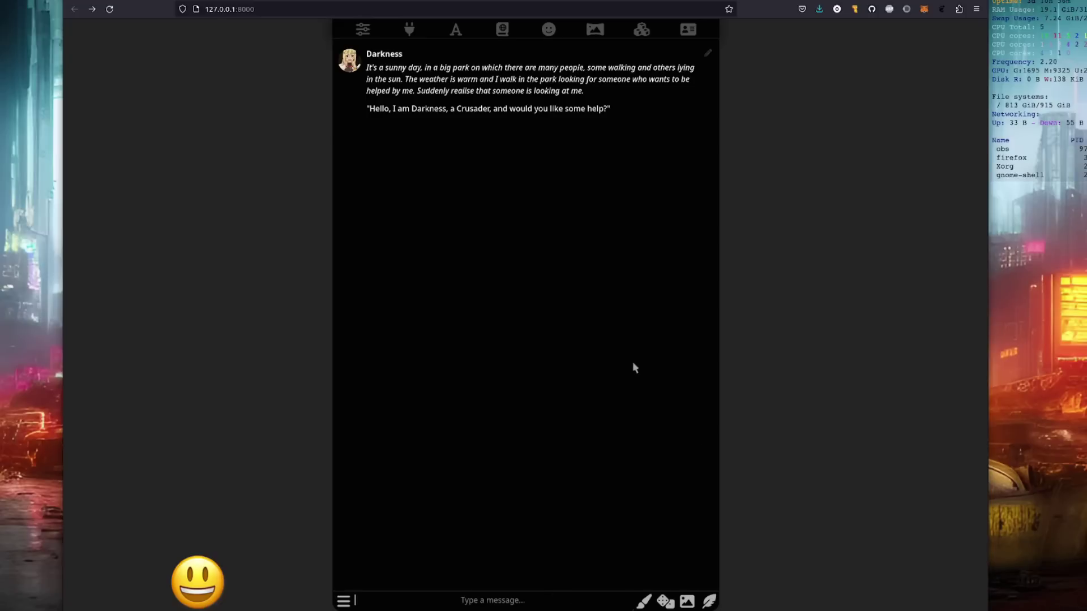
pyautogui.write('Hello')
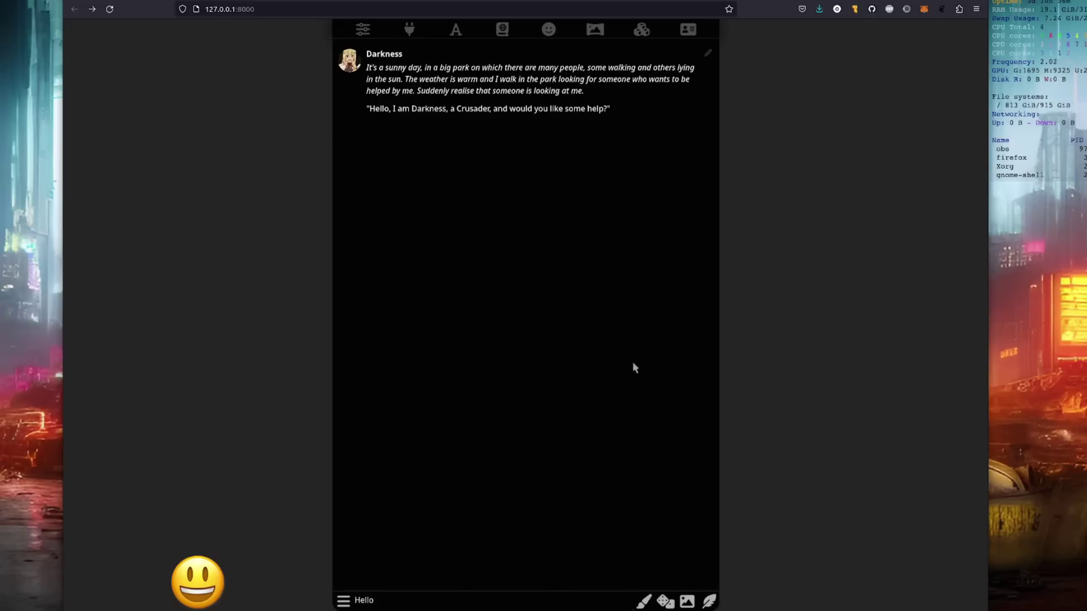
pyautogui.press('Return')
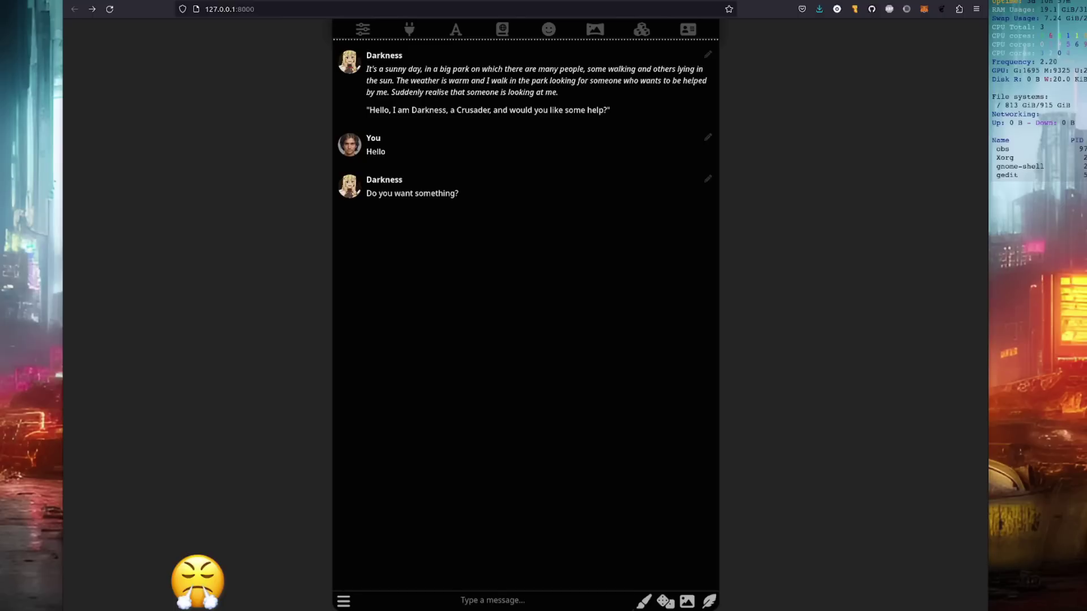
# Step: Convert the Darkness chat to a group chat
pyautogui.click(343, 602)
pyautogui.click(401, 474)
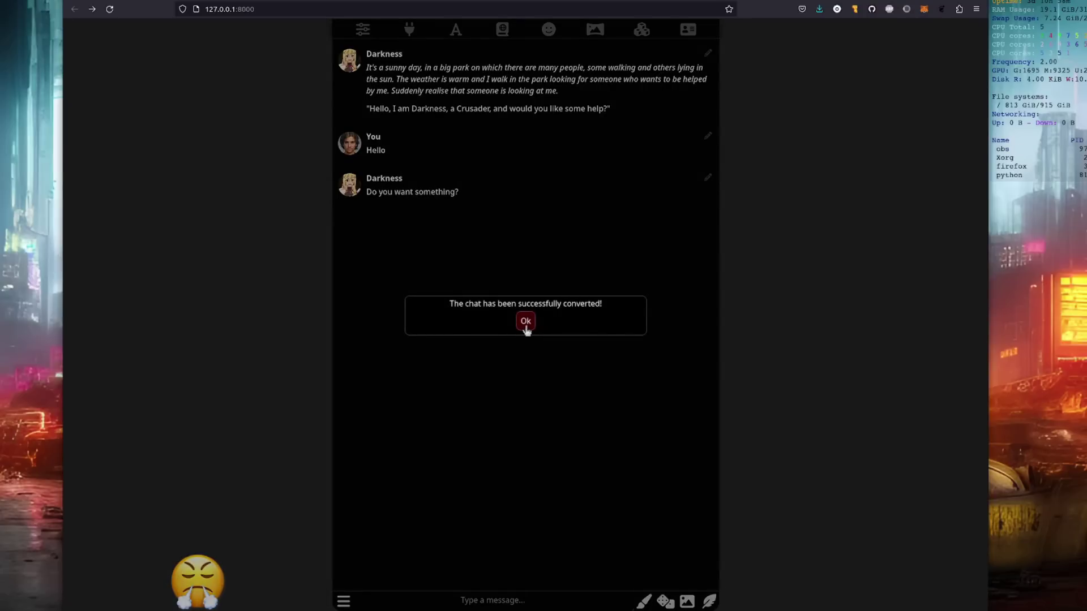
pyautogui.click(525, 321)
# Step: Add Aqua and Megumin to the Darkness group's members and close the group settings
pyautogui.click(688, 30)
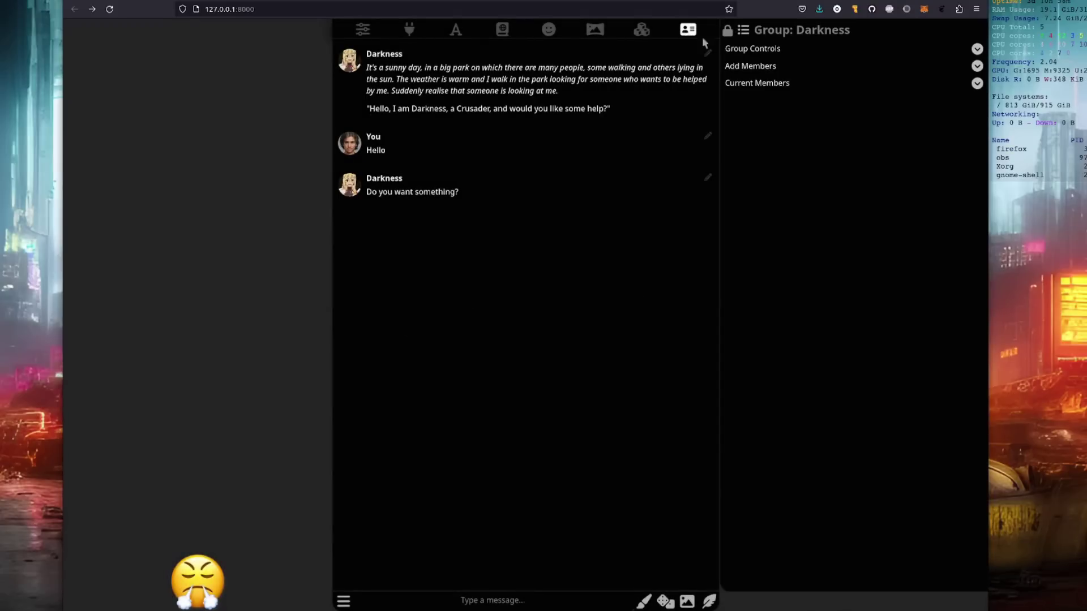
pyautogui.click(977, 84)
pyautogui.click(977, 66)
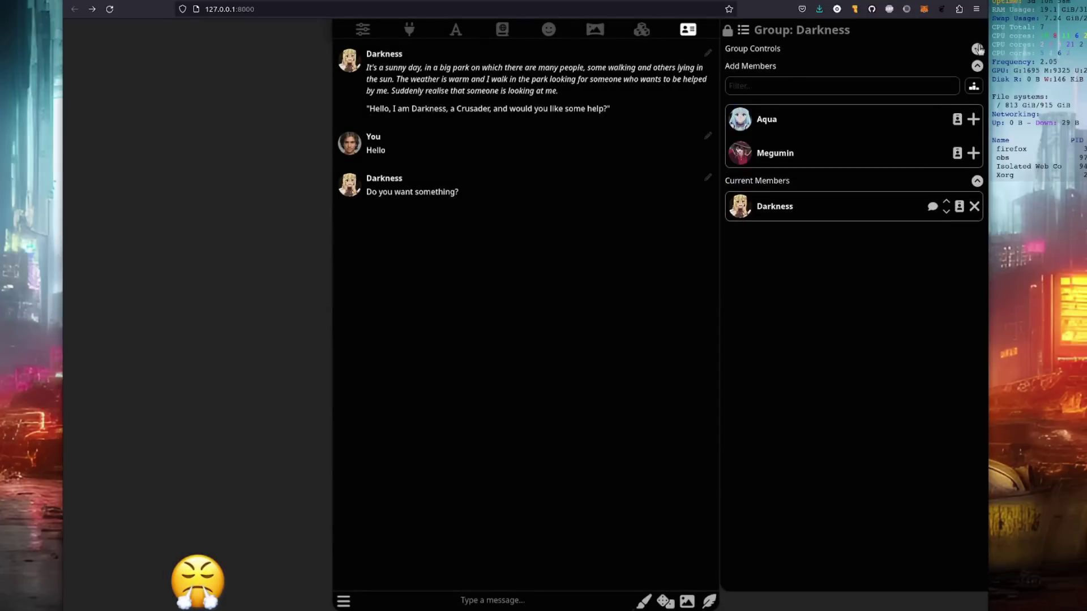
pyautogui.click(977, 49)
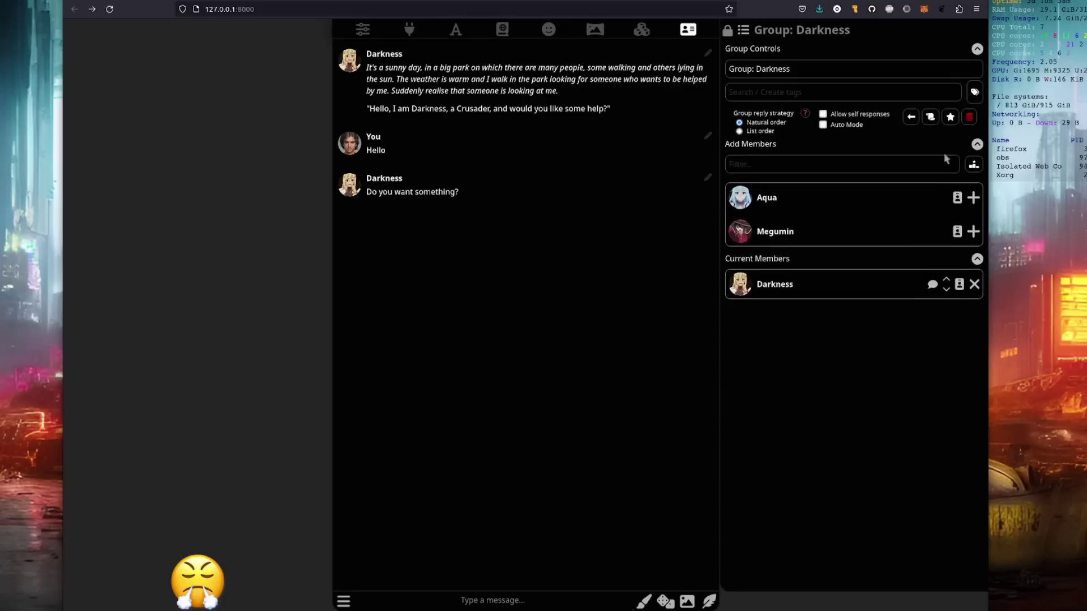
pyautogui.click(974, 198)
pyautogui.click(974, 198)
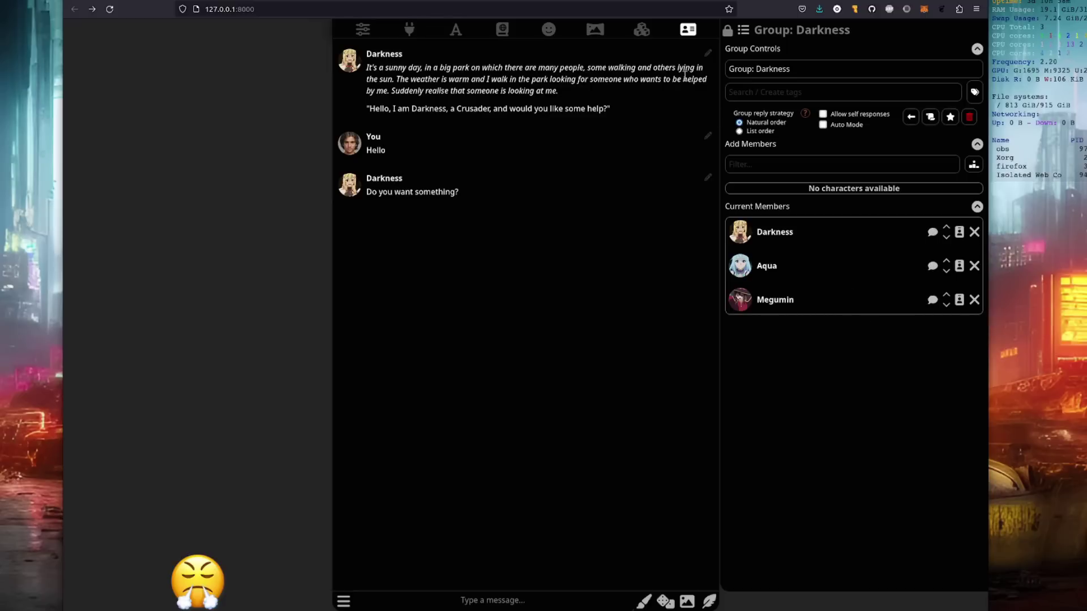
pyautogui.click(688, 29)
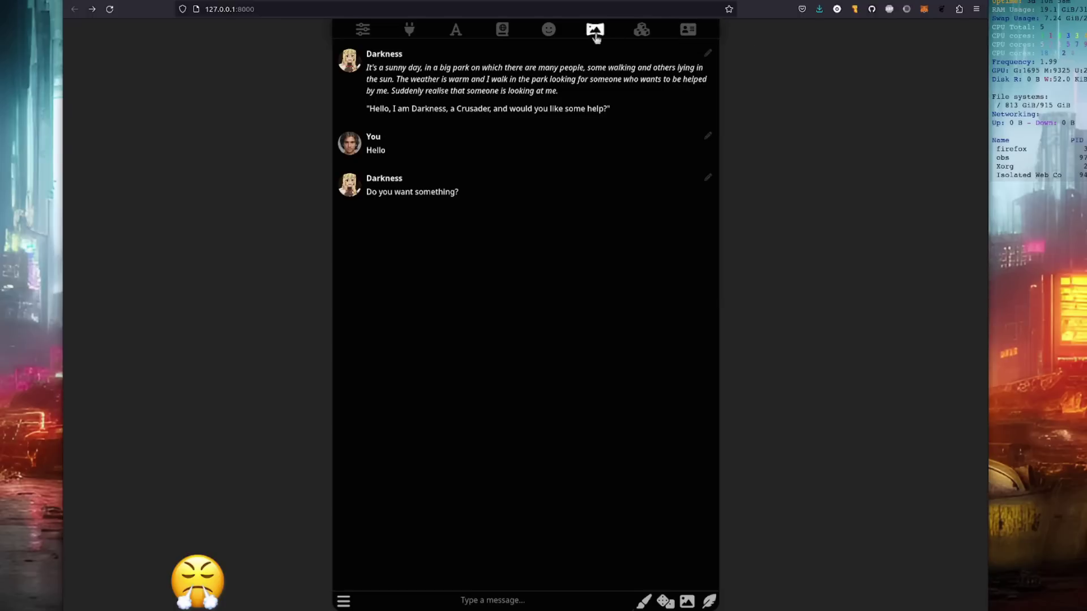
# Step: Set the chat background to the snowy mountain lake image with calm reflections and close the background gallery
pyautogui.click(593, 34)
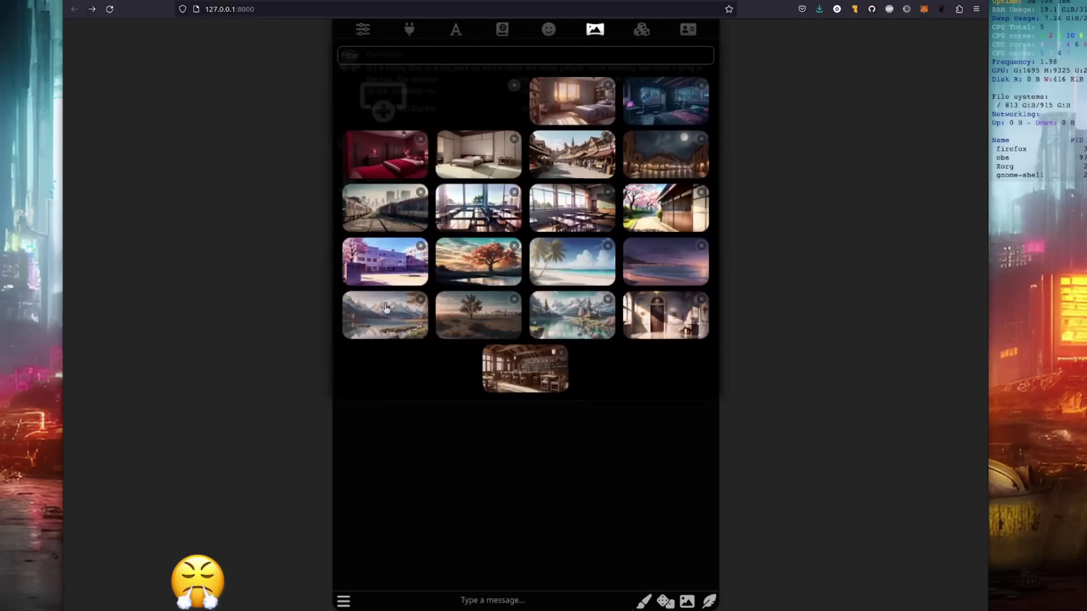
pyautogui.click(387, 311)
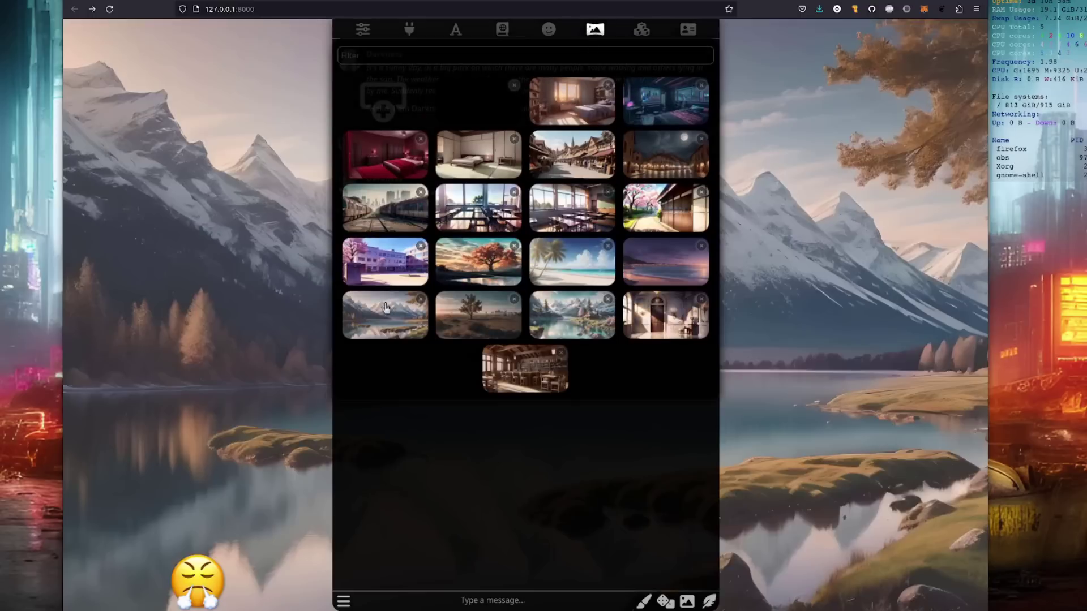
pyautogui.click(524, 453)
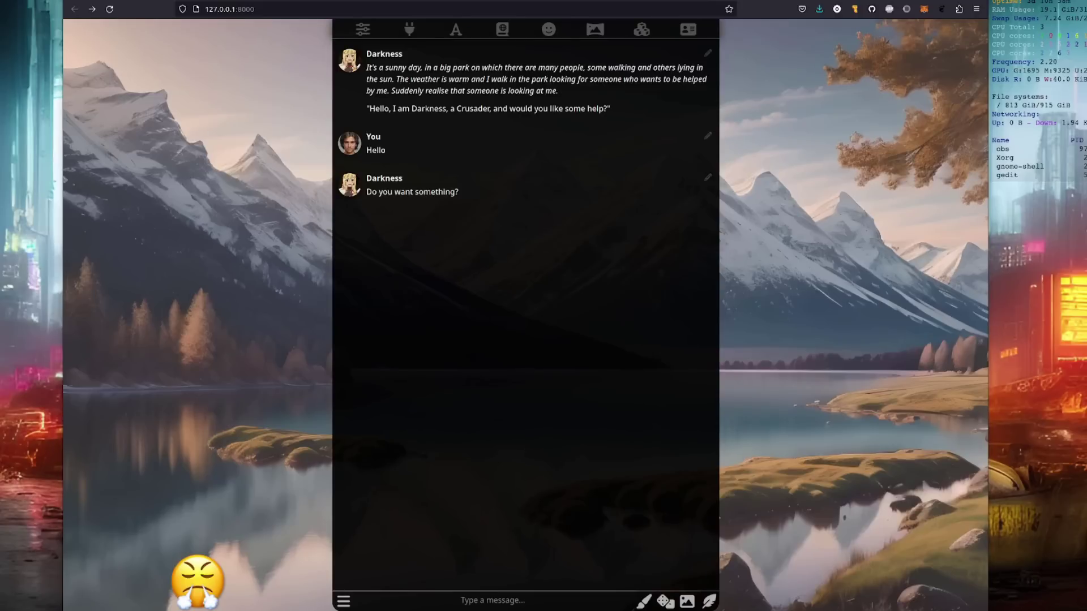
# Step: Open the extensions settings, consult the SillyTavern-extras README and confirm the Python 3.10 conda package installation in the terminal
pyautogui.click(643, 34)
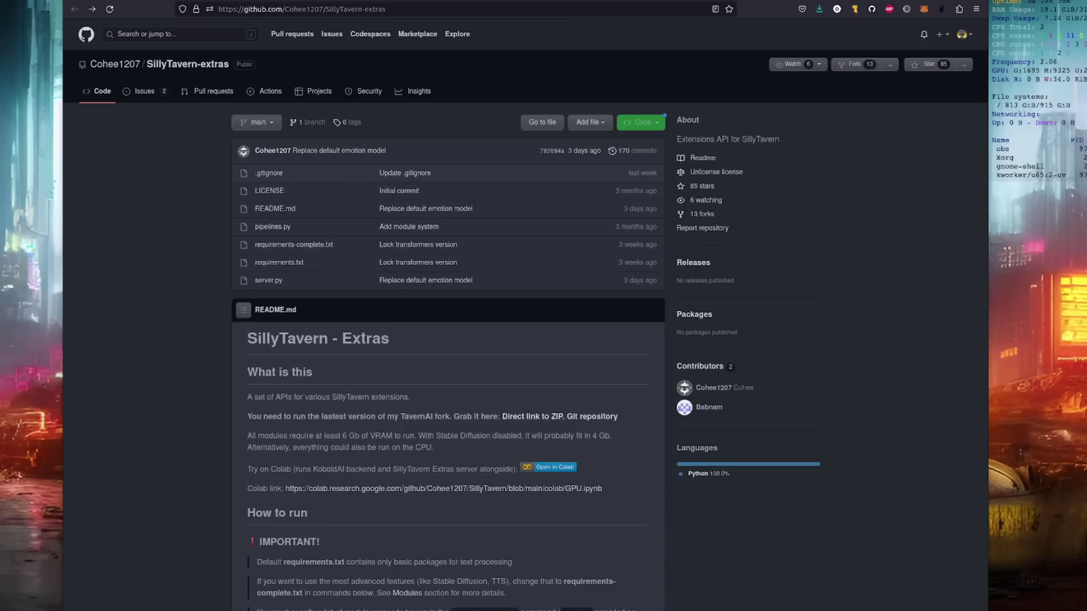
pyautogui.scroll(-10, 447, 340)
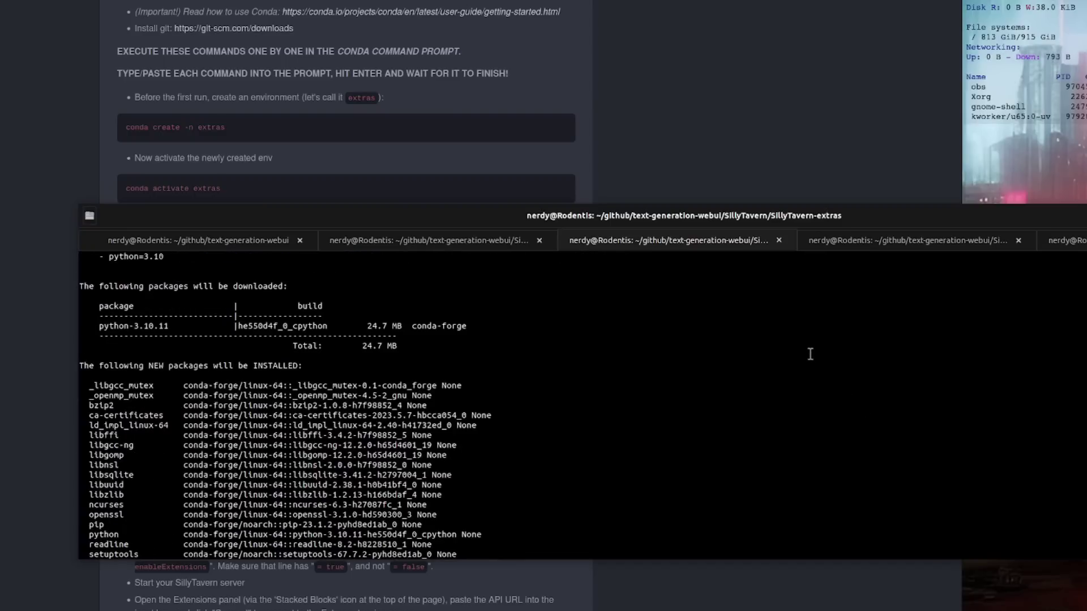
pyautogui.press('Return')
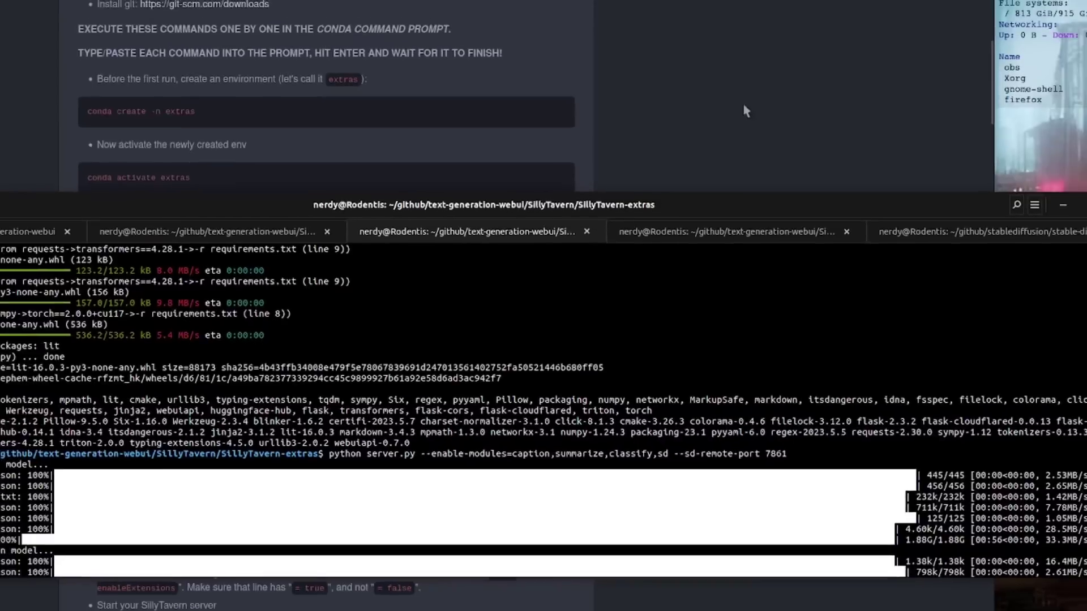
# Step: Examine the modules and additional option flags in the SillyTavern-extras README alongside the server launch command in the terminal
pyautogui.click(773, 123)
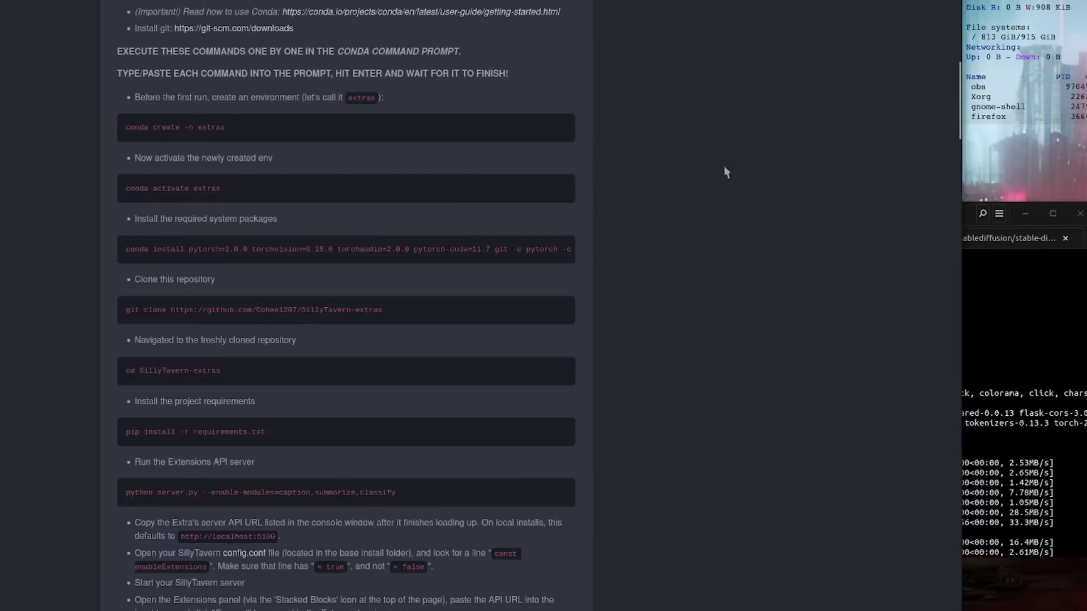
pyautogui.scroll(-10, 724, 172)
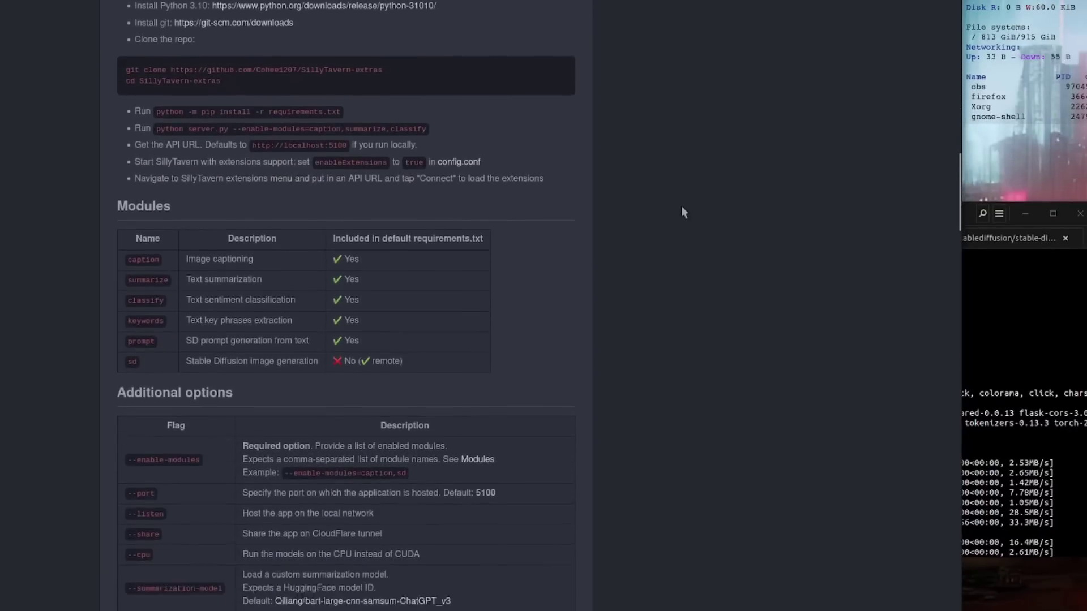
pyautogui.scroll(-3, 682, 208)
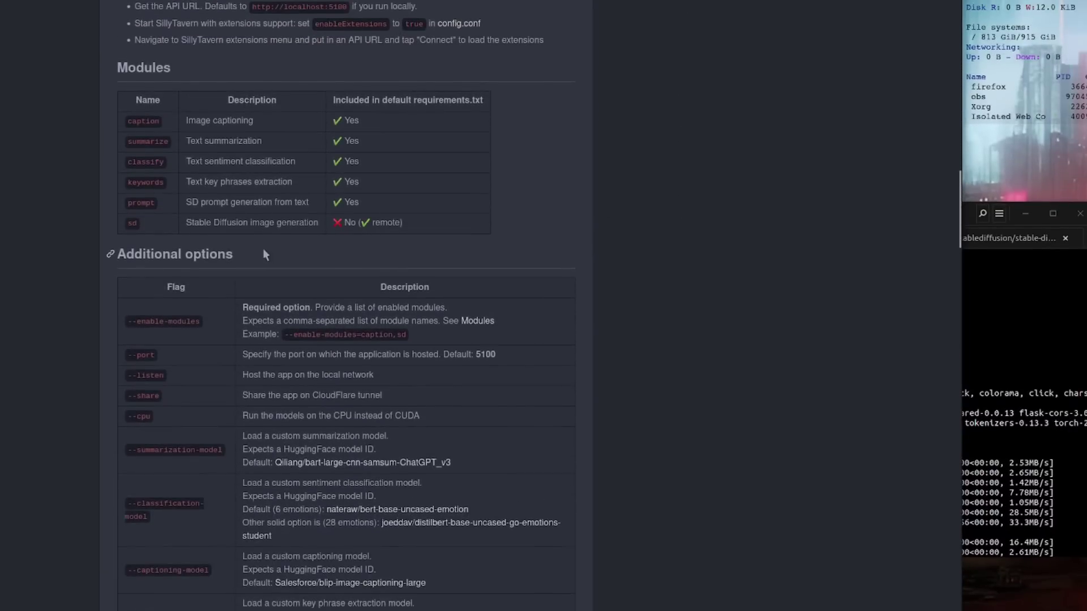
pyautogui.scroll(-4, 920, 258)
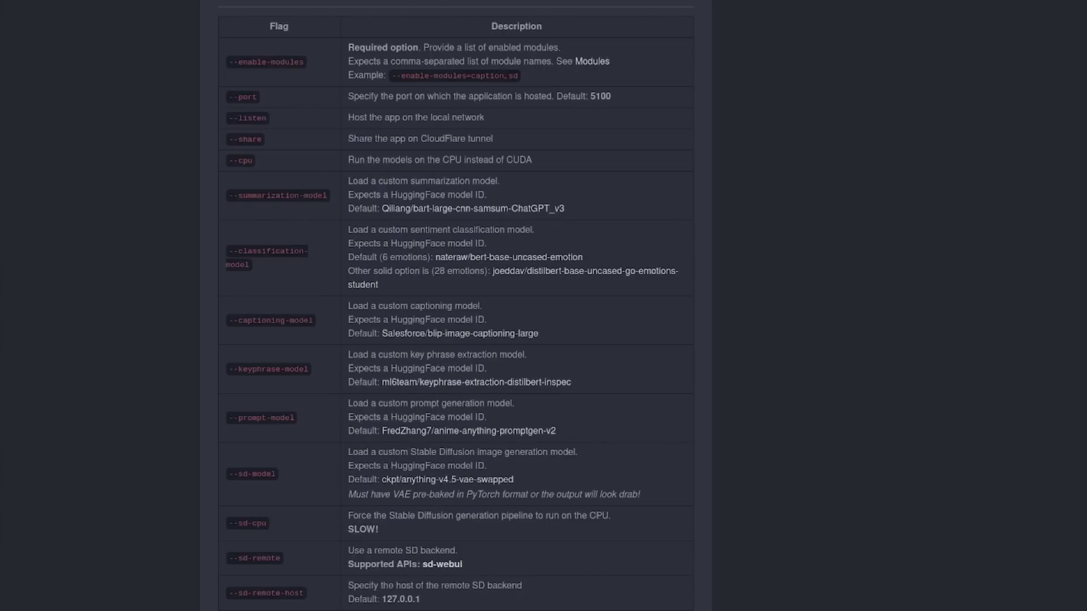
pyautogui.hotkey('alt', 'Tab')
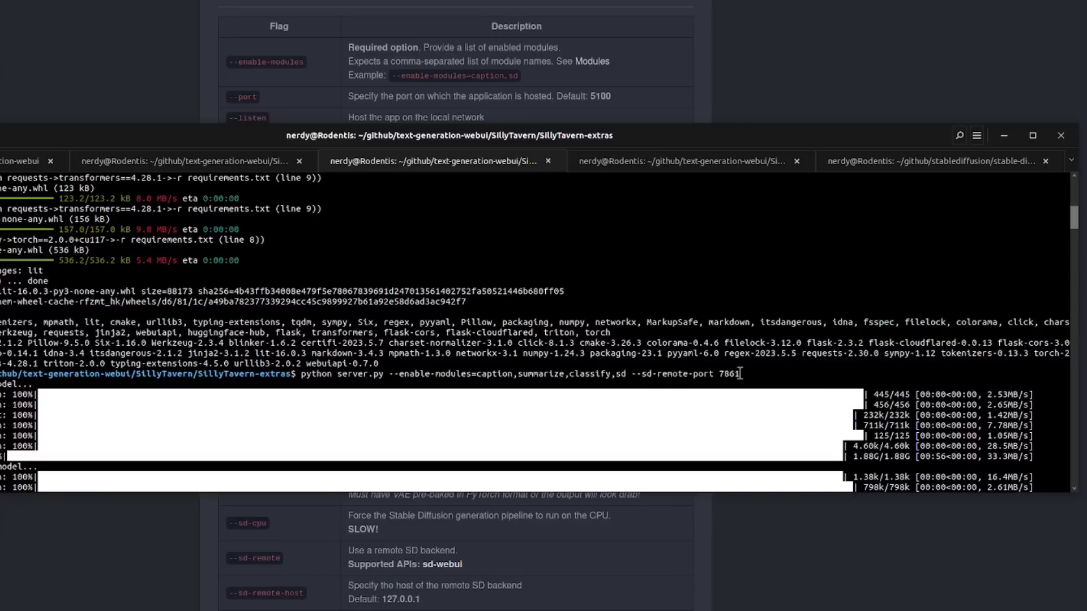
pyautogui.hotkey('alt', 'Tab')
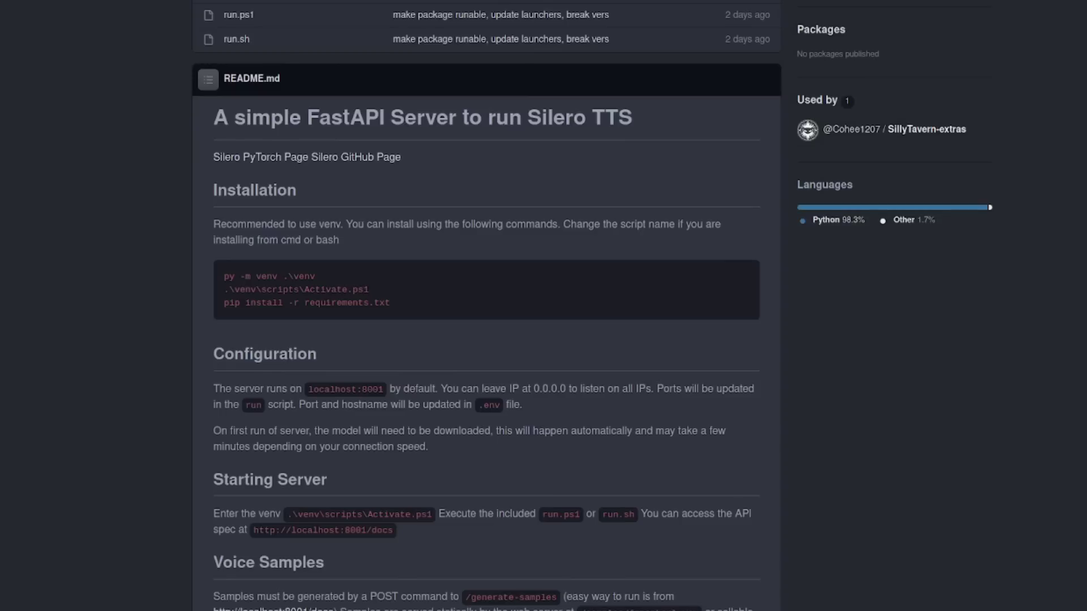
# Step: Switch to SillyTavern and examine the Stable Diffusion extension's settings and its available sampling methods, leaving Euler a selected
pyautogui.hotkey('alt', 'Tab')
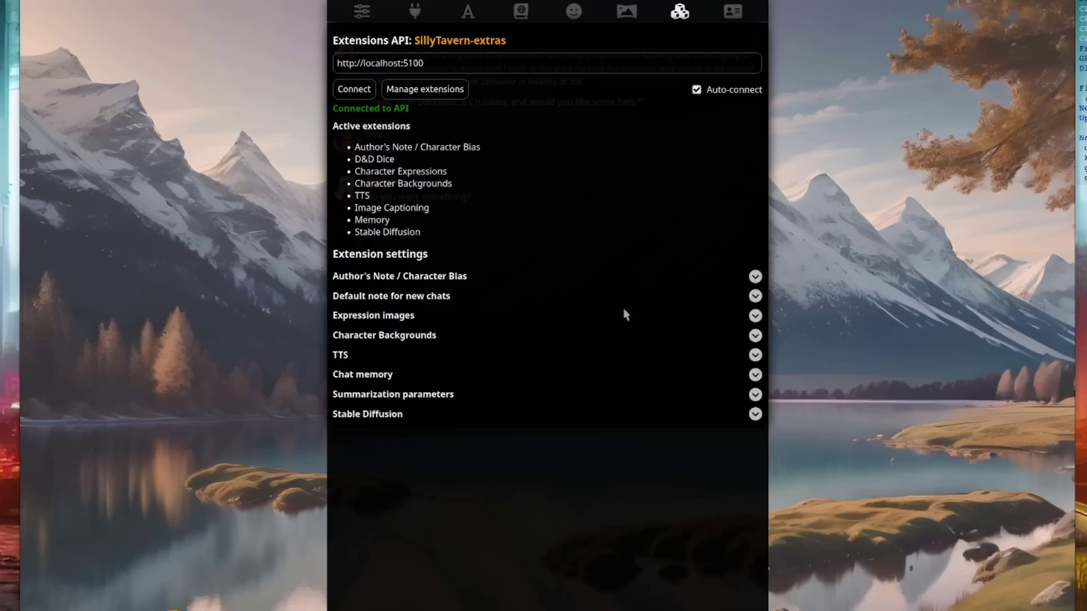
pyautogui.click(755, 414)
pyautogui.scroll(-1, 651, 293)
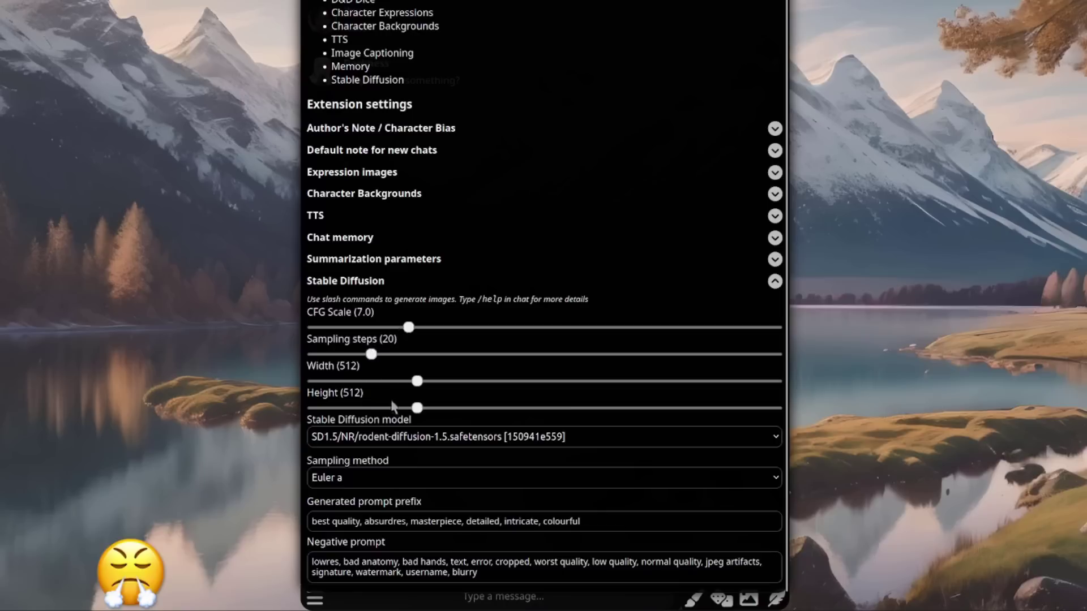
pyautogui.click(419, 479)
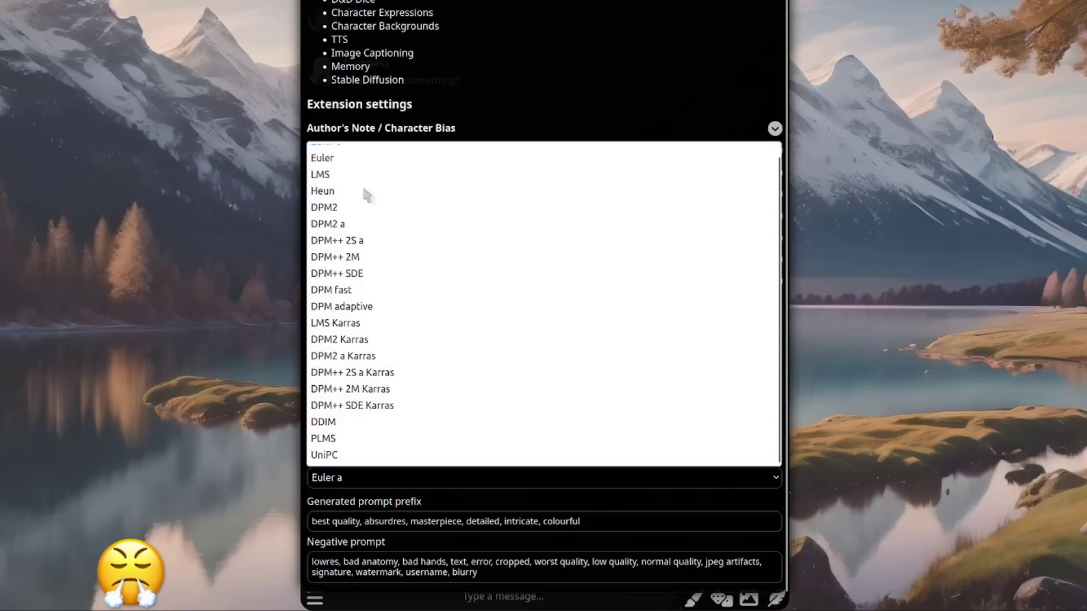
pyautogui.click(351, 154)
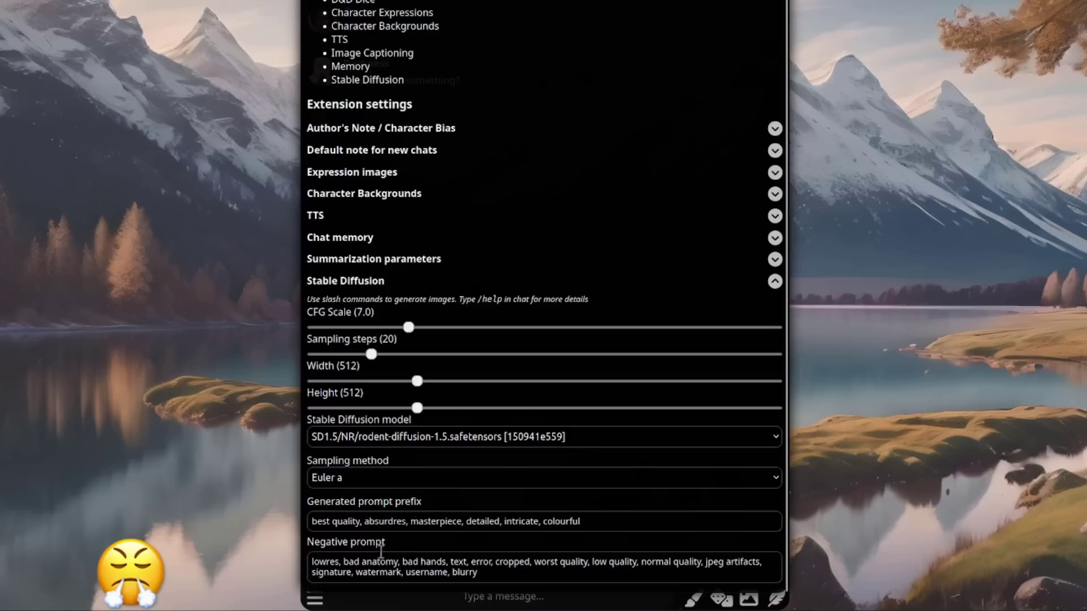
pyautogui.click(774, 281)
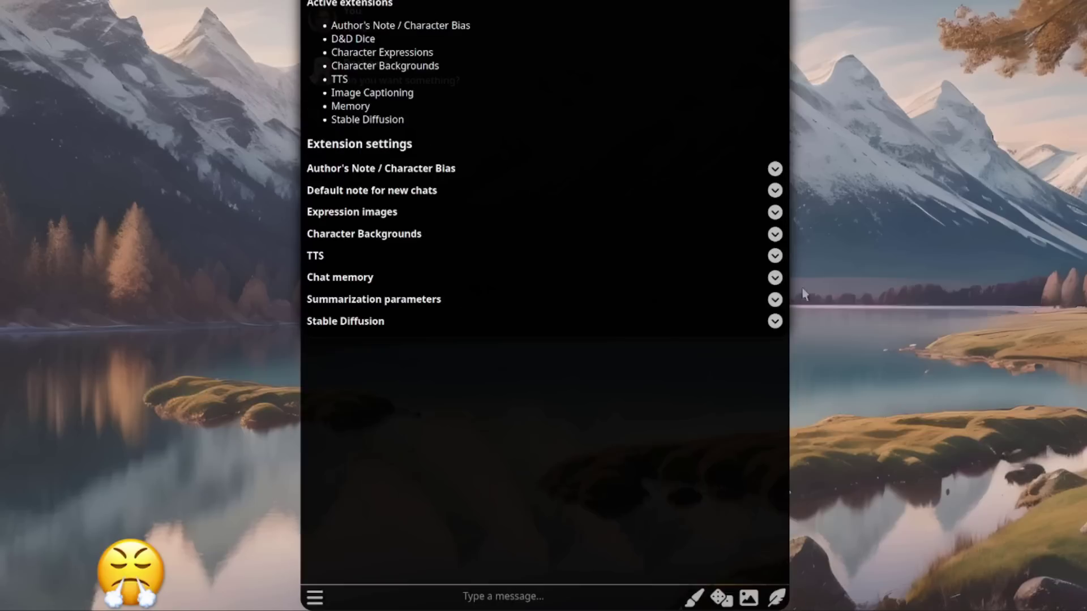
# Step: In the TTS extension settings, choose Silero as the provider and enable text-to-speech
pyautogui.click(774, 256)
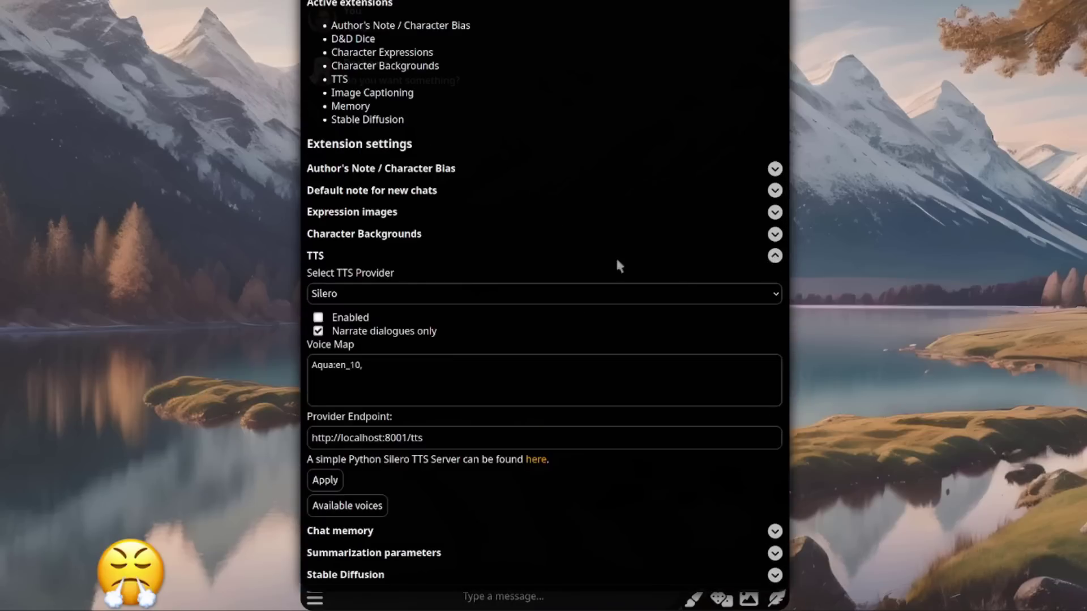
pyautogui.click(676, 301)
pyautogui.click(464, 336)
pyautogui.click(354, 321)
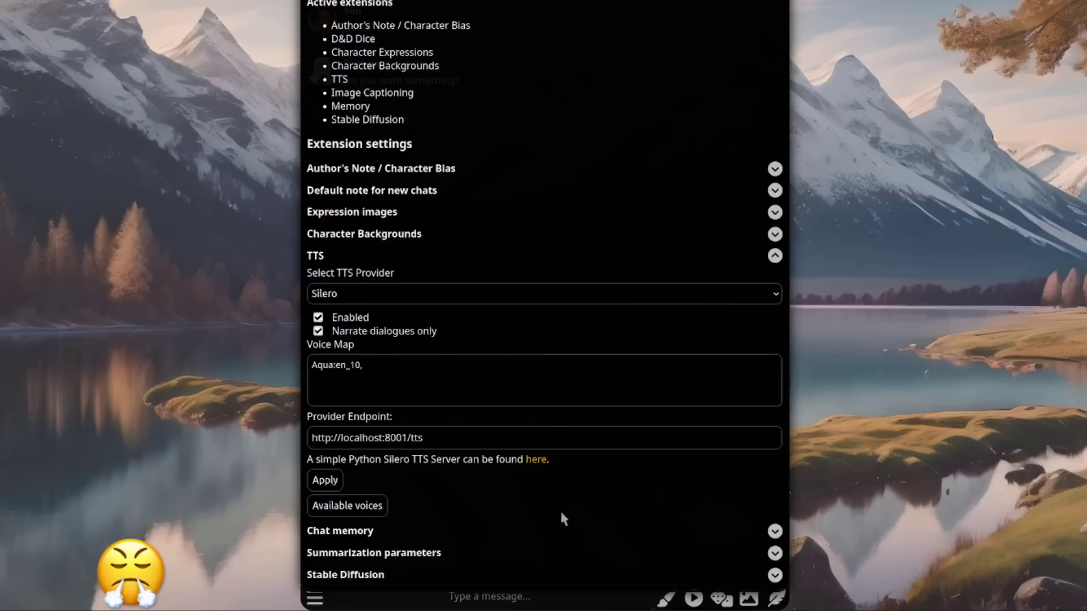
# Step: Browse the full list of available Silero voices and close the TTS settings
pyautogui.click(350, 507)
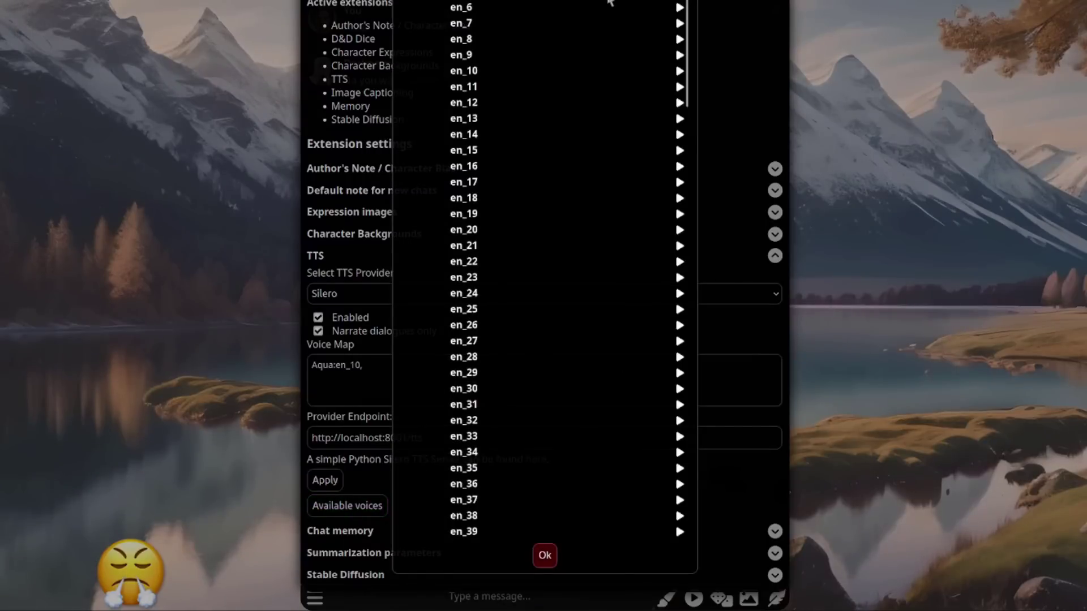
pyautogui.scroll(-18, 594, 36)
pyautogui.scroll(-4, 560, 196)
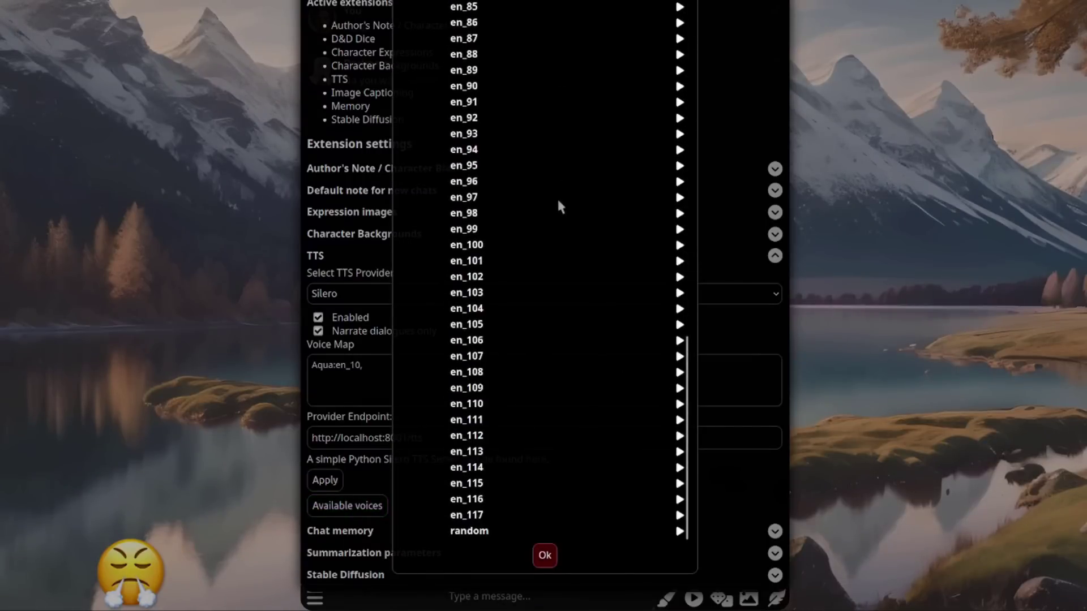
pyautogui.scroll(20, 550, 396)
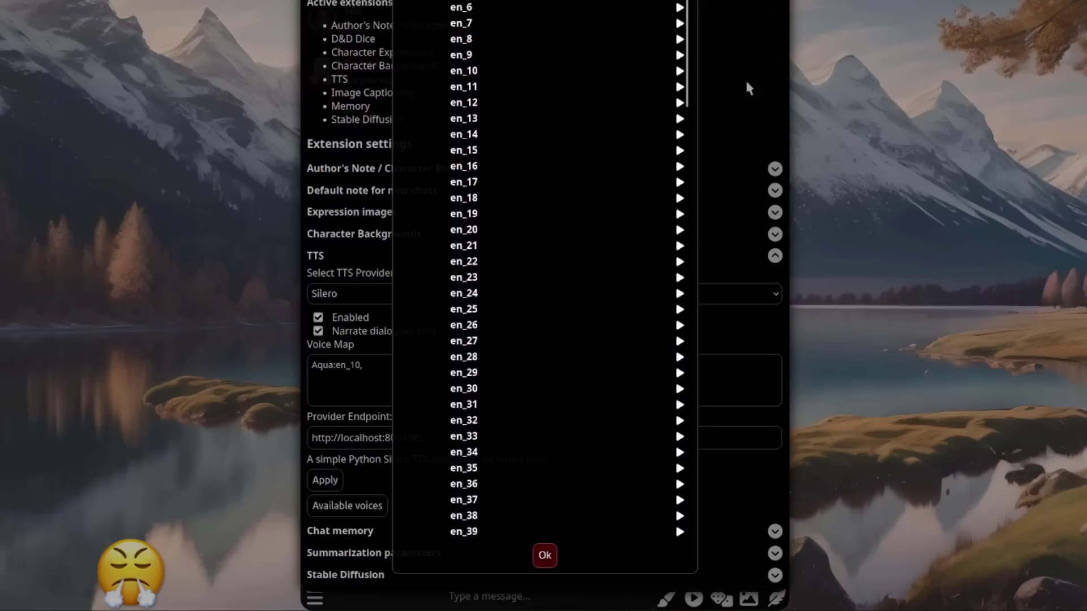
pyautogui.click(545, 555)
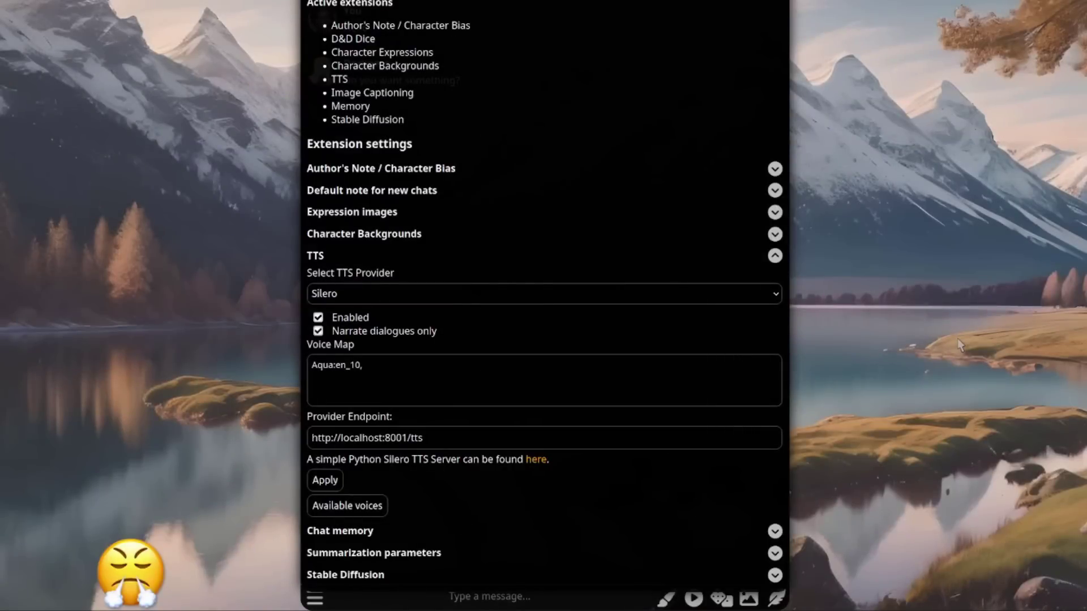
pyautogui.click(775, 256)
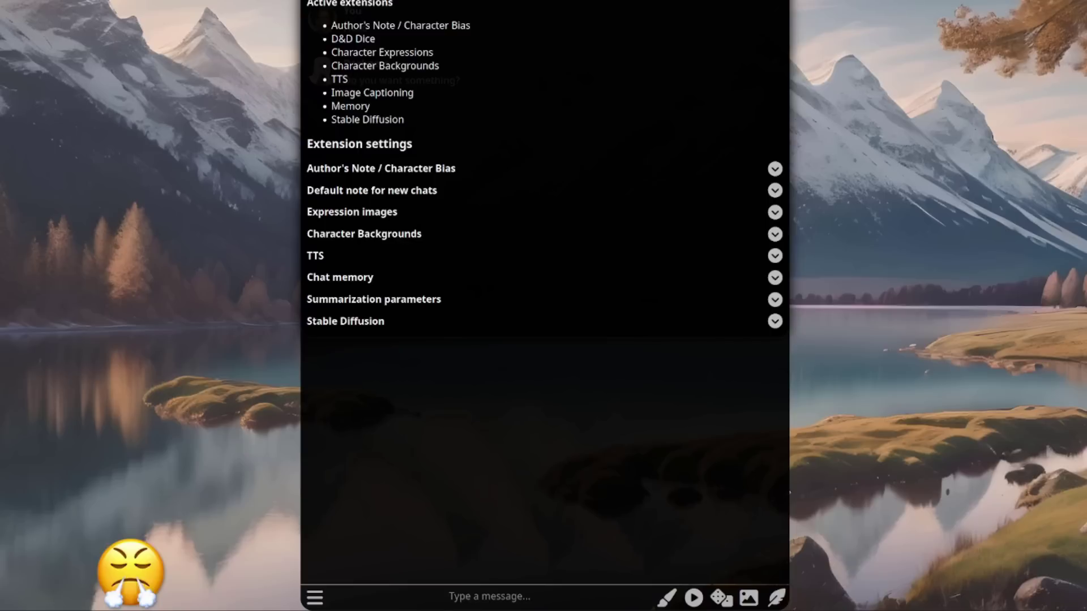
# Step: Display the supported chat commands with /help and request a character selfie image with /sd selfie
pyautogui.click(529, 596)
pyautogui.write('/help')
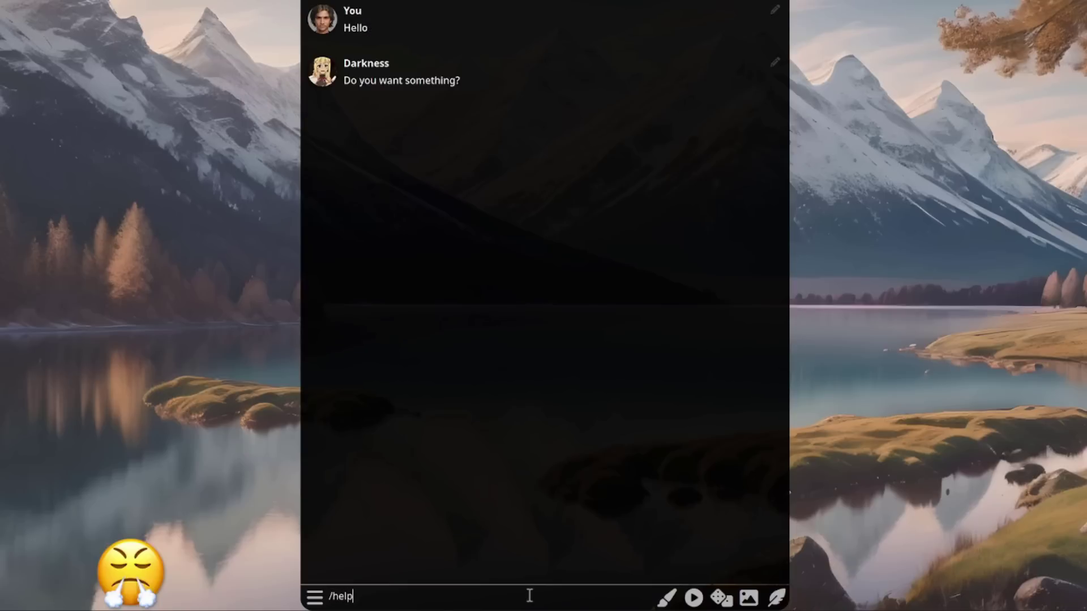
pyautogui.press('Return')
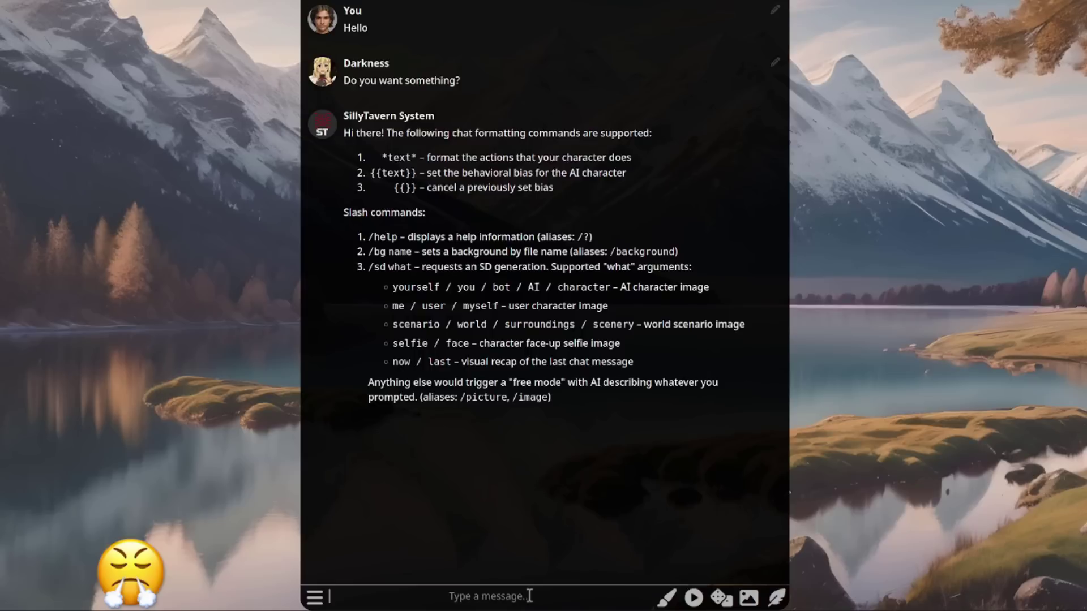
pyautogui.write('/sd selfie')
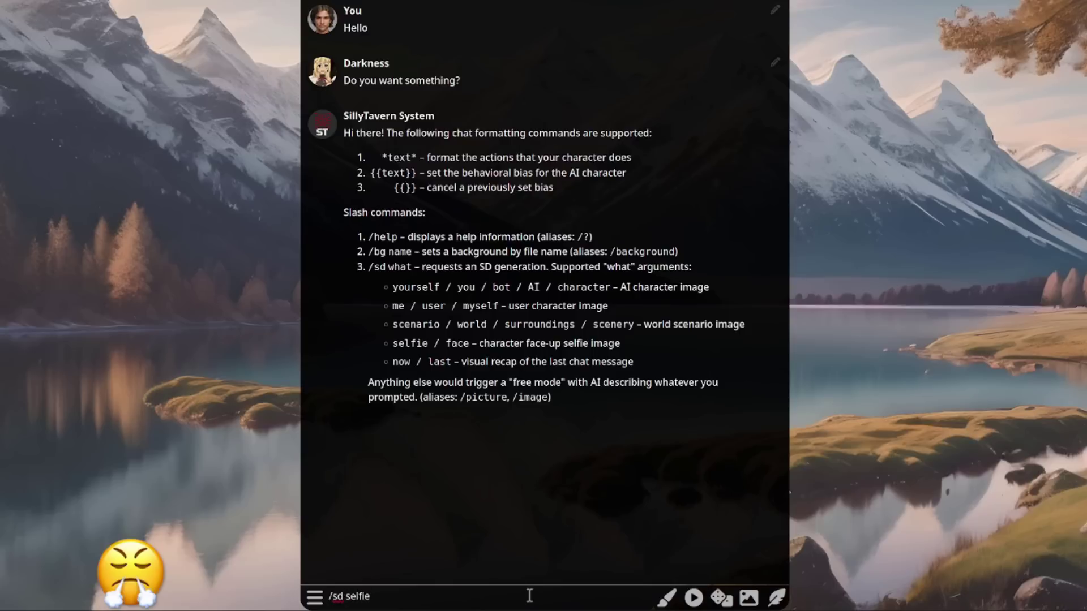
pyautogui.press('Return')
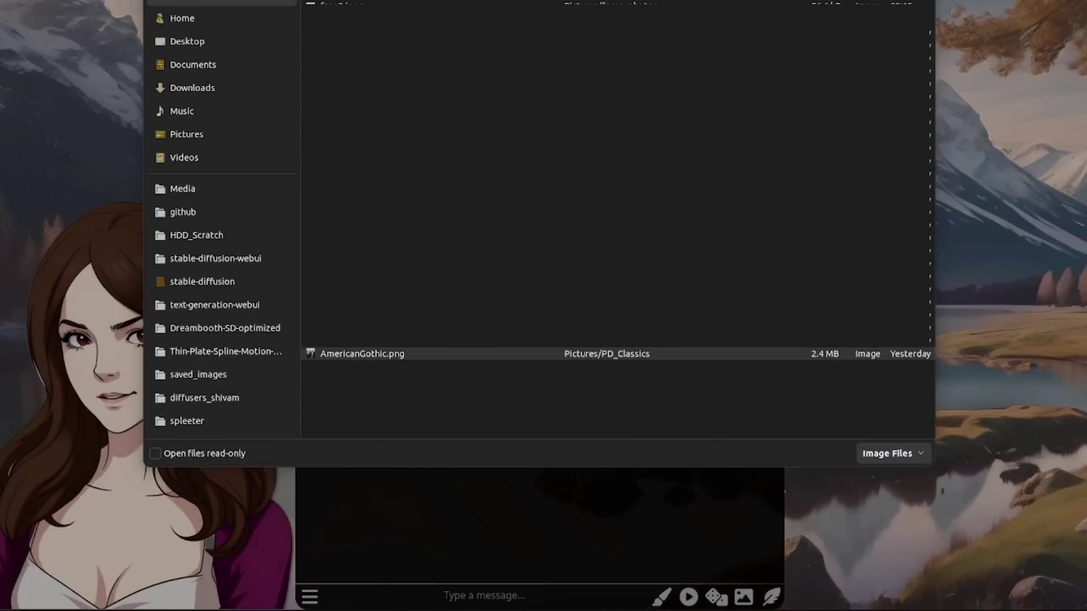
# Step: Send the AmericanGothic.png image from Pictures/PD_Classics to Aqua in the chat
pyautogui.press('Return')
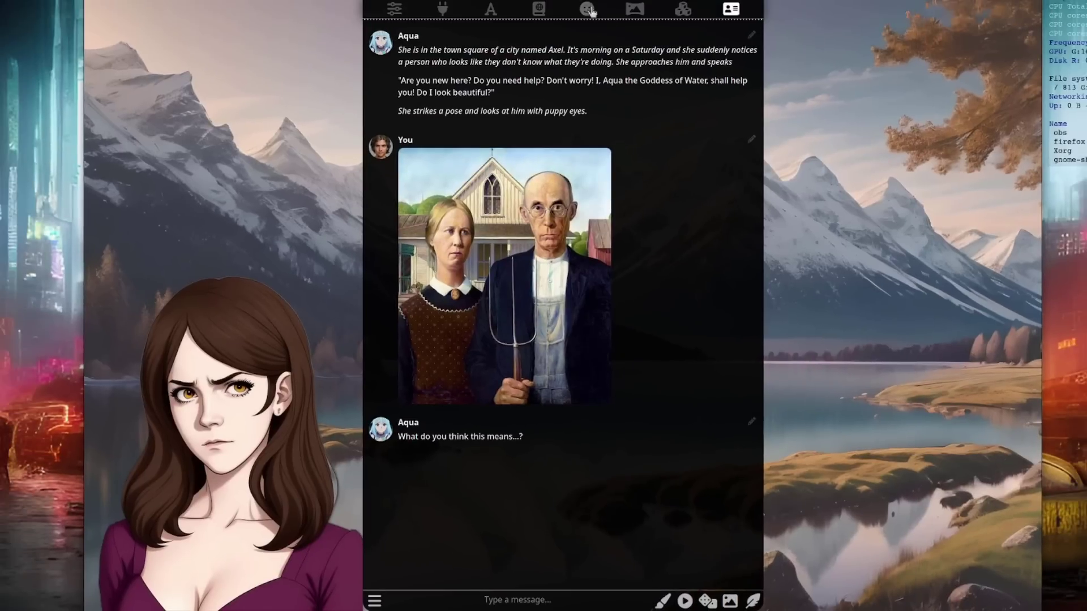
# Step: Open the user settings with the UI customization and power user options
pyautogui.click(589, 9)
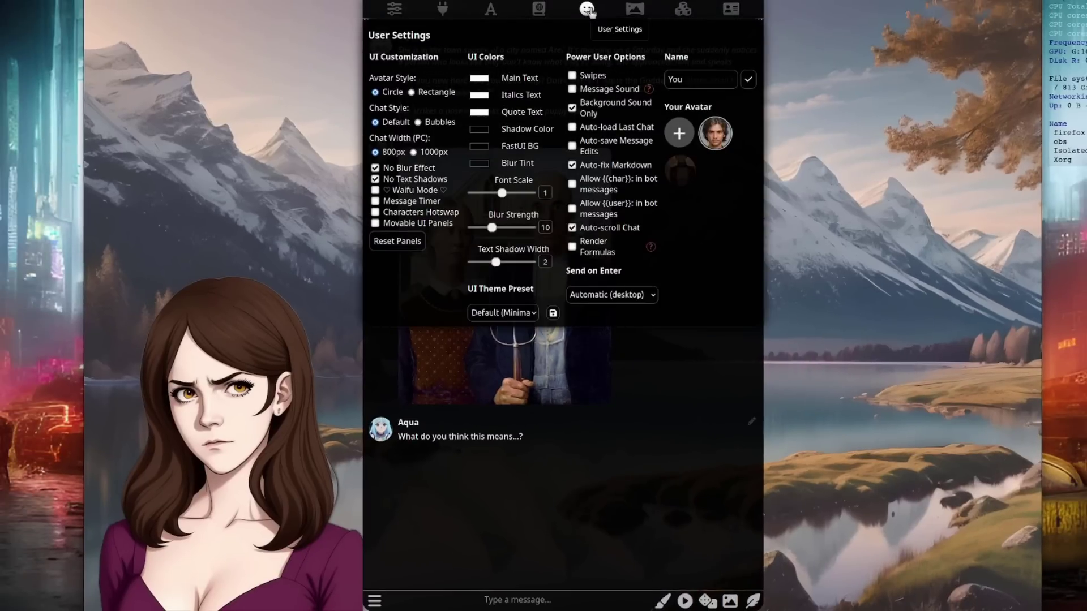